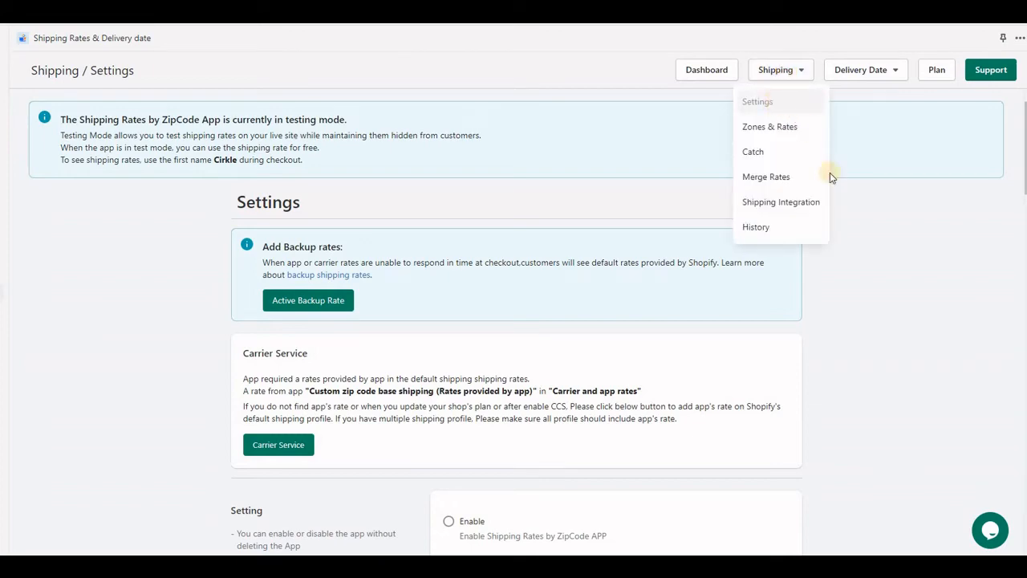
{"action": "scroll", "coordinate": [692, 351], "scroll_direction": "down", "scroll_amount": 3}
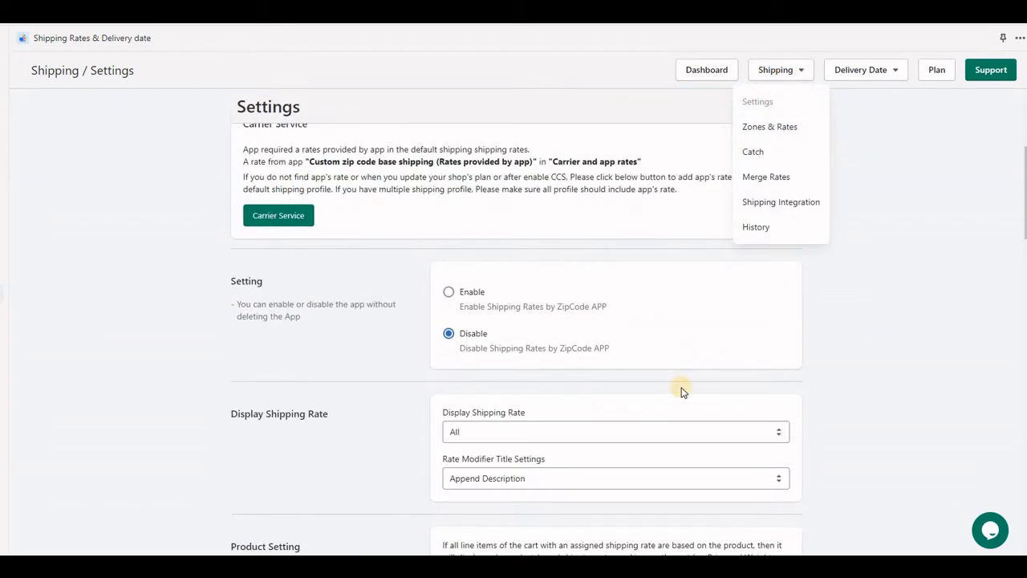
{"action": "scroll", "coordinate": [682, 392], "scroll_direction": "up", "scroll_amount": 3}
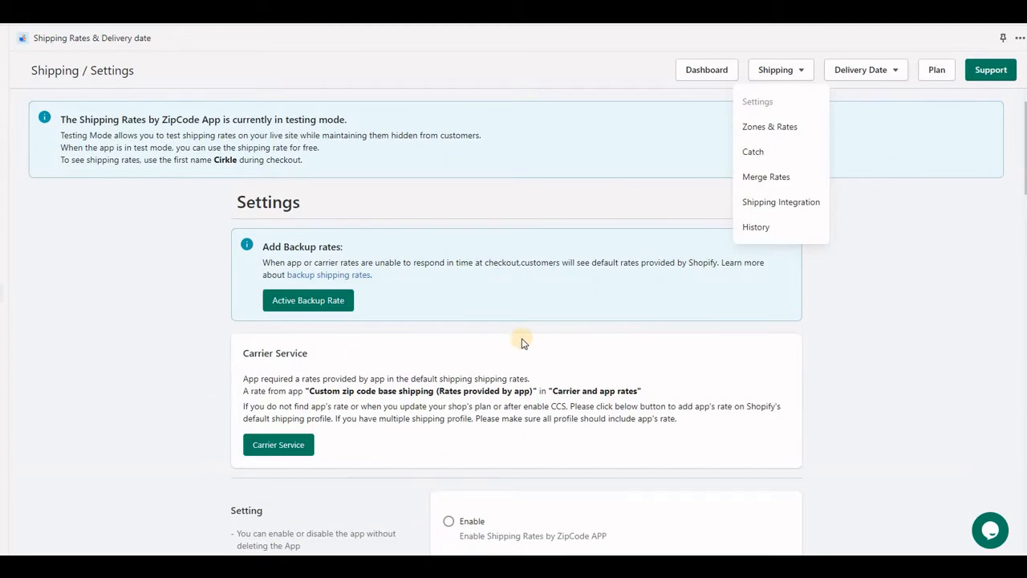
{"action": "scroll", "coordinate": [521, 342], "scroll_direction": "up", "scroll_amount": 1}
{"action": "scroll", "coordinate": [522, 341], "scroll_direction": "down", "scroll_amount": 3}
{"action": "scroll", "coordinate": [522, 341], "scroll_direction": "down", "scroll_amount": 3}
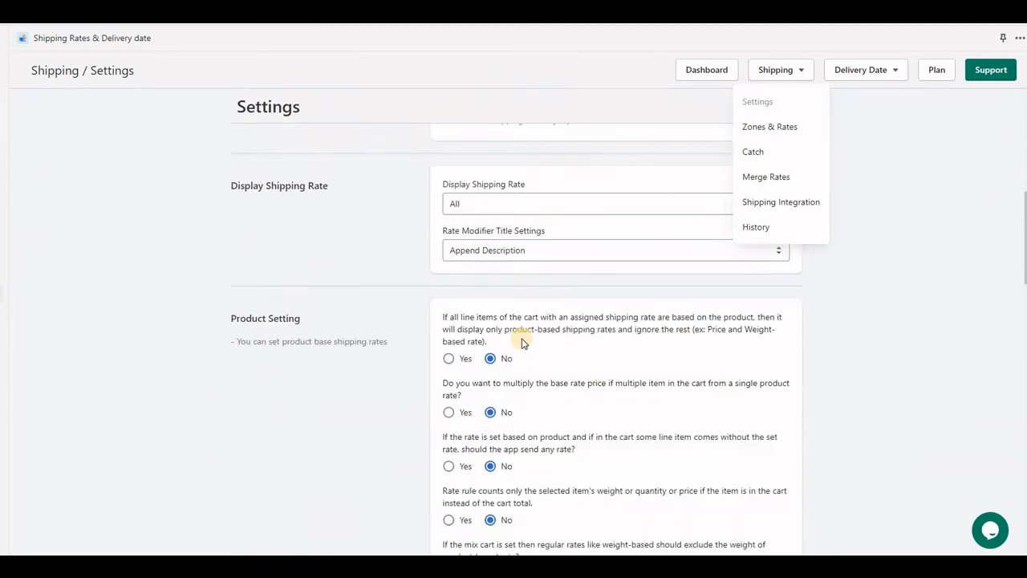
{"action": "scroll", "coordinate": [522, 342], "scroll_direction": "down", "scroll_amount": 3}
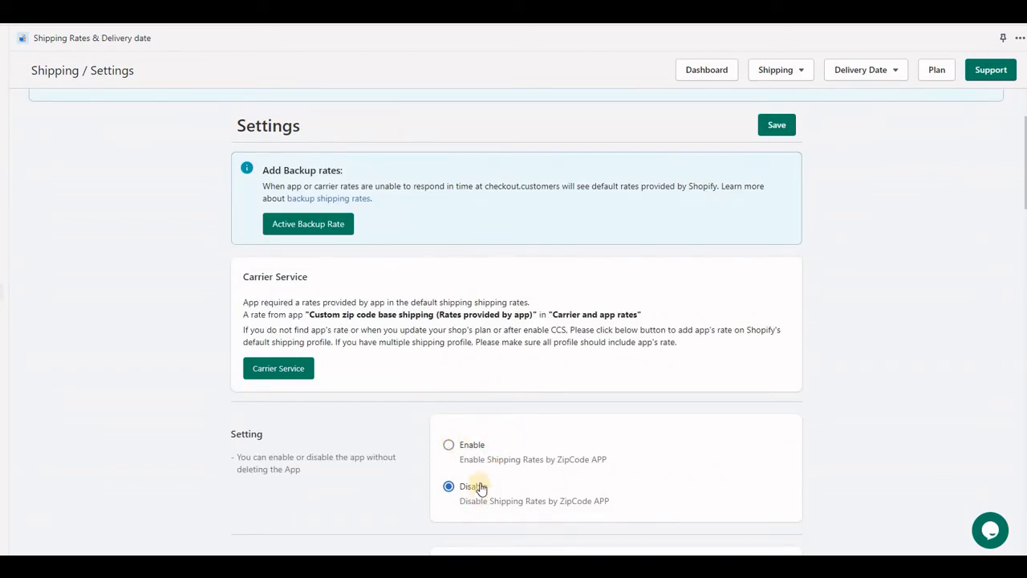
{"action": "scroll", "coordinate": [486, 450], "scroll_direction": "up", "scroll_amount": 2}
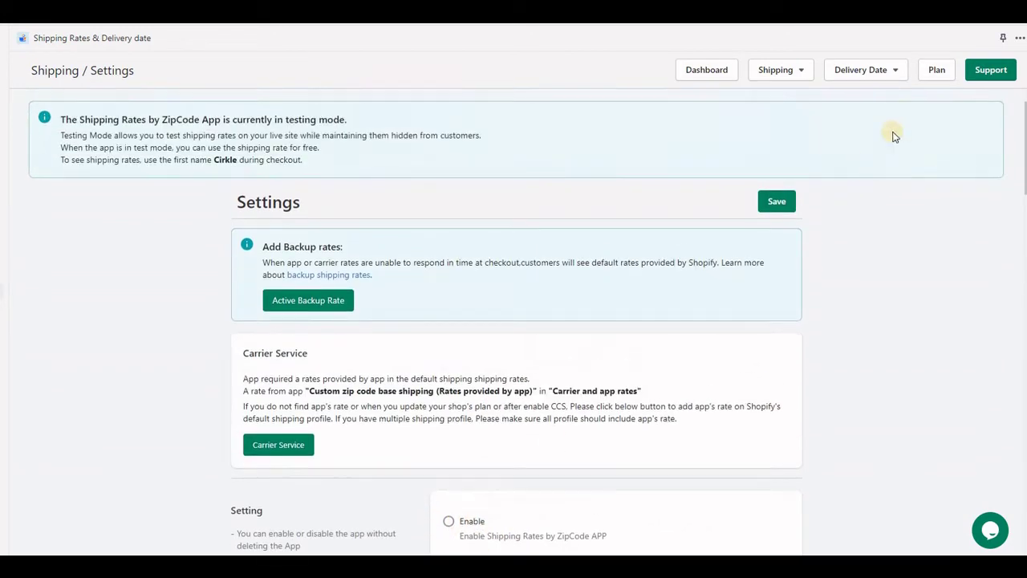
- Browse the app's pricing plans and shipping pages, then return to the Settings page
{"action": "left_click", "coordinate": [936, 70]}
{"action": "scroll", "coordinate": [378, 240], "scroll_direction": "down", "scroll_amount": 1}
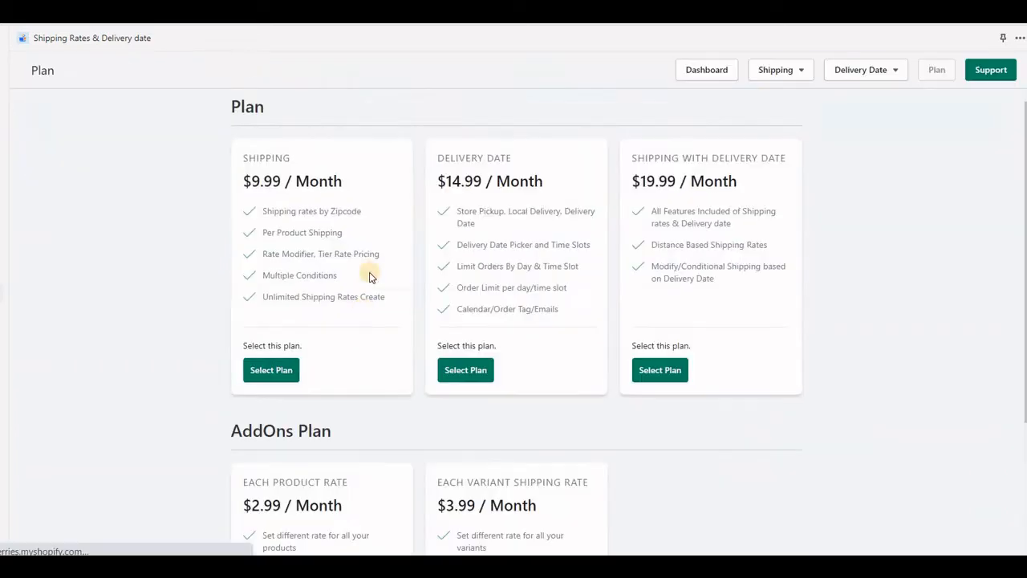
{"action": "left_click", "coordinate": [772, 70]}
{"action": "left_click", "coordinate": [766, 101]}
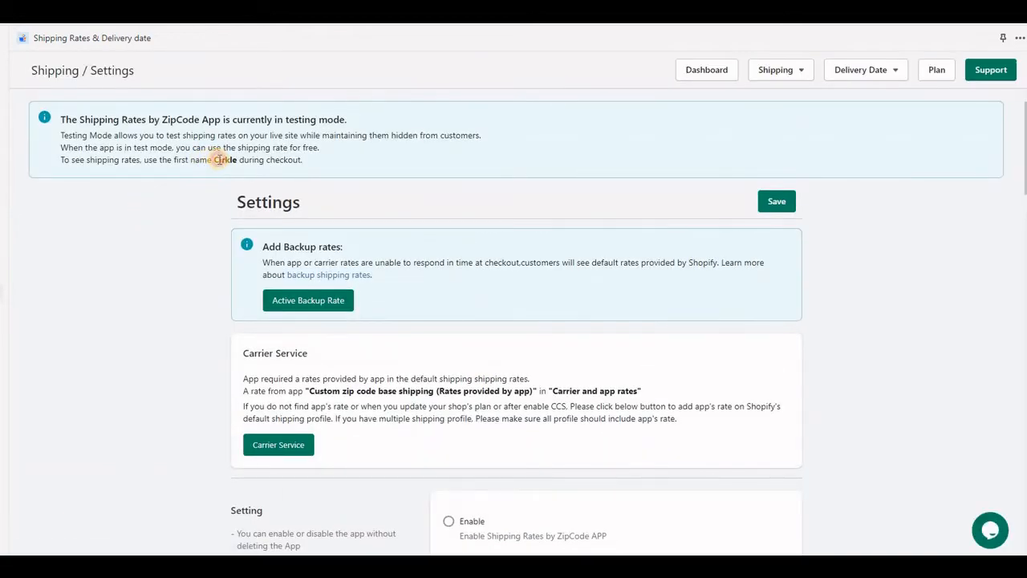
{"action": "scroll", "coordinate": [297, 465], "scroll_direction": "down", "scroll_amount": 3}
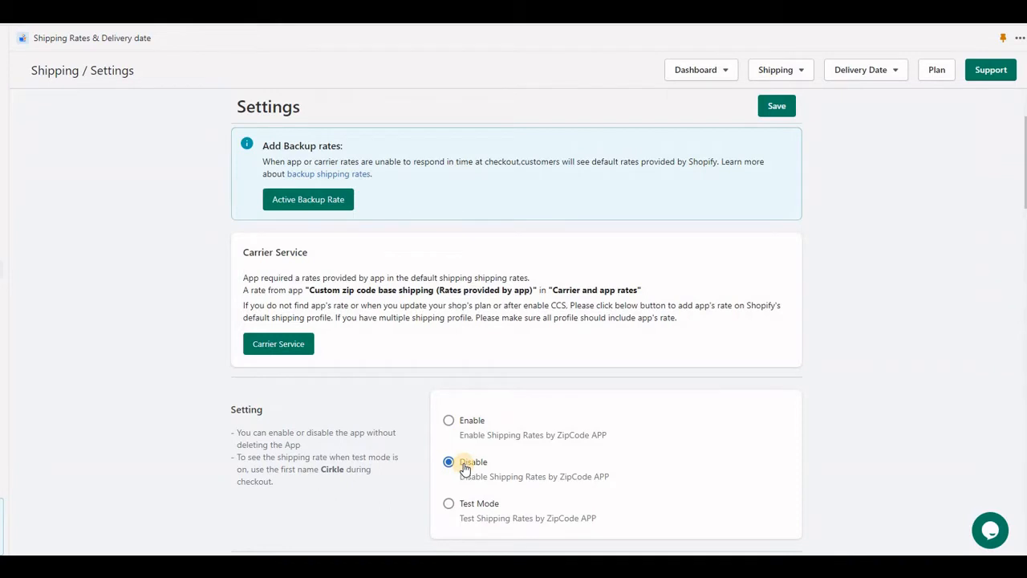
{"action": "scroll", "coordinate": [481, 317], "scroll_direction": "down", "scroll_amount": 4}
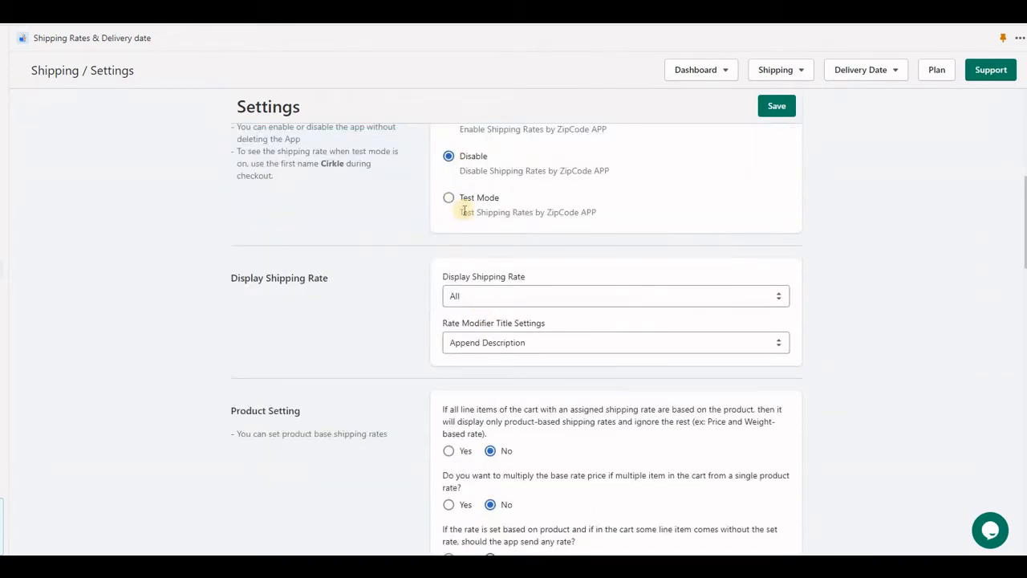
- Review the Display Shipping Rate choices (All, Only Higher) under Setting without saving a change
{"action": "left_click_drag", "start_coordinate": [443, 276], "coordinate": [523, 279]}
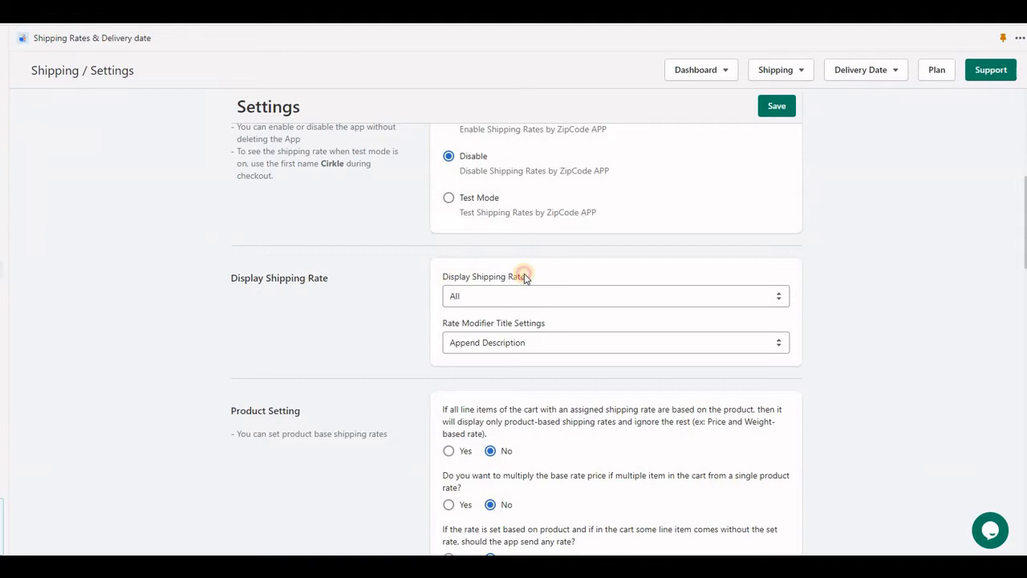
{"action": "left_click", "coordinate": [477, 297]}
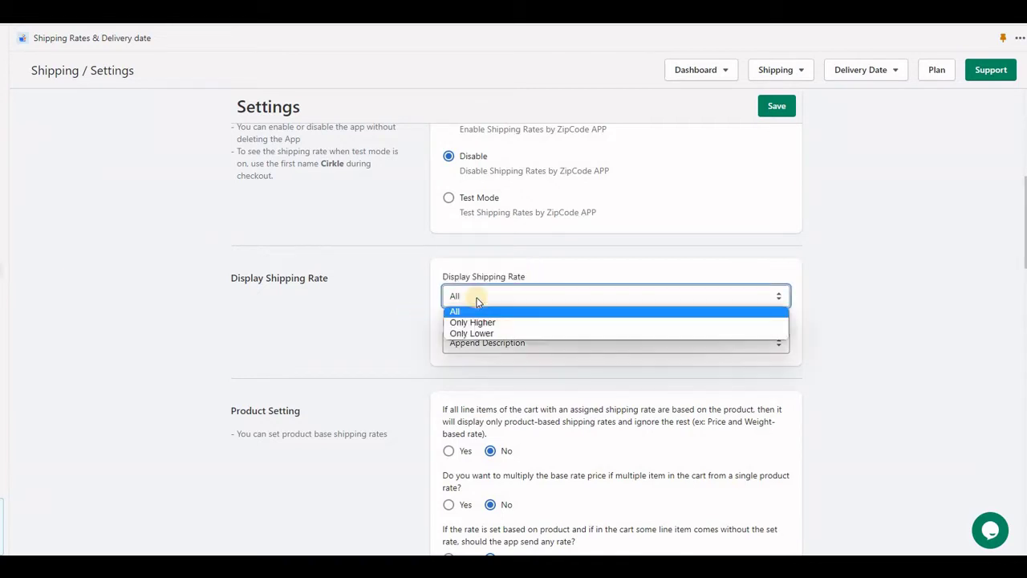
{"action": "left_click", "coordinate": [418, 309]}
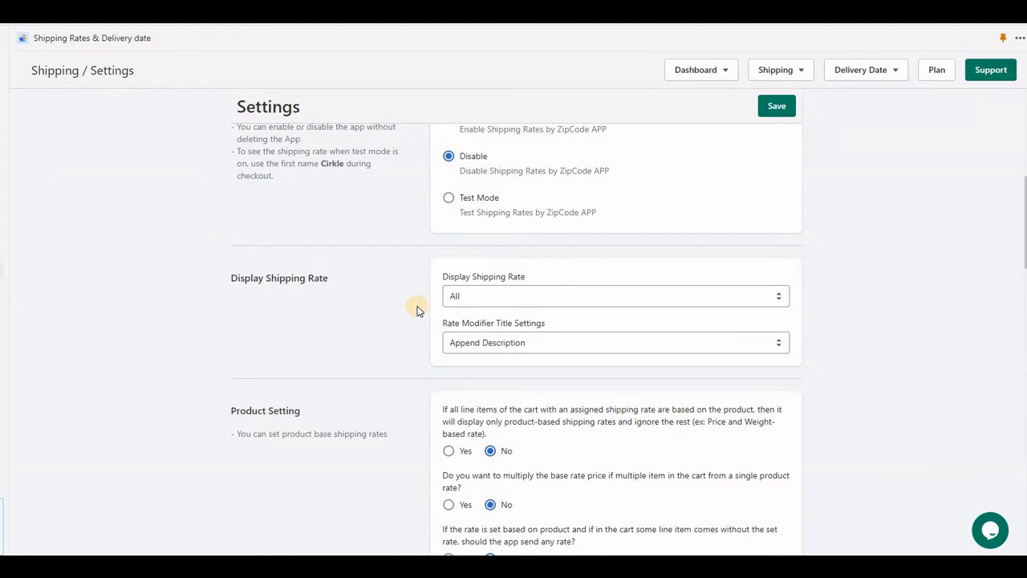
{"action": "left_click", "coordinate": [470, 296]}
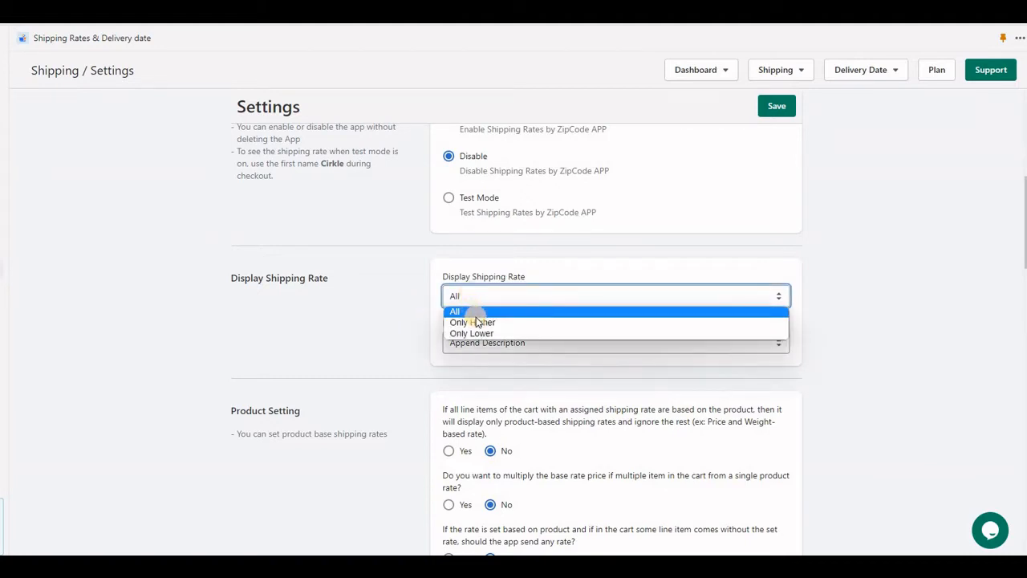
{"action": "key", "text": "Return"}
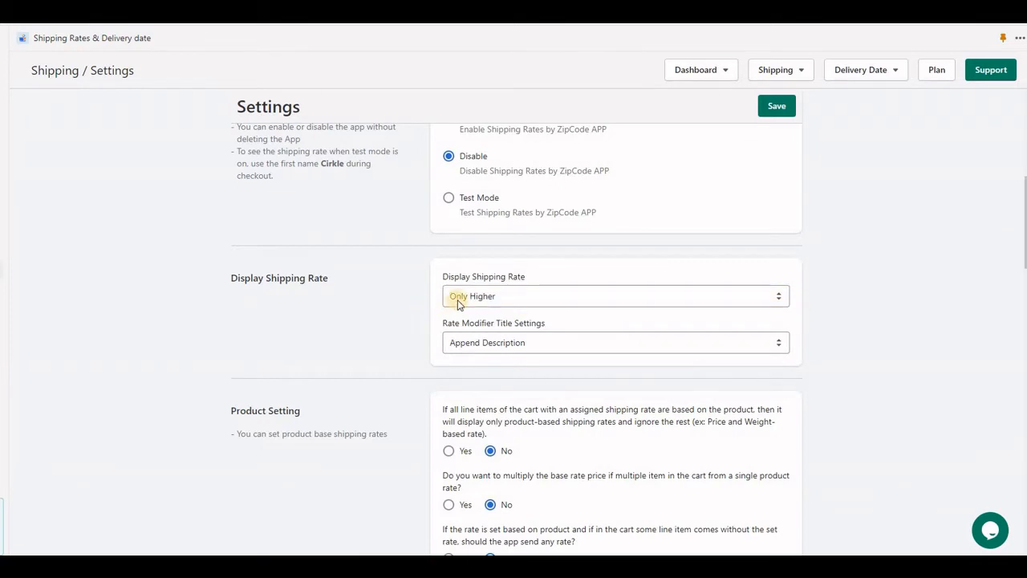
{"action": "left_click", "coordinate": [469, 303]}
{"action": "key", "text": "Escape"}
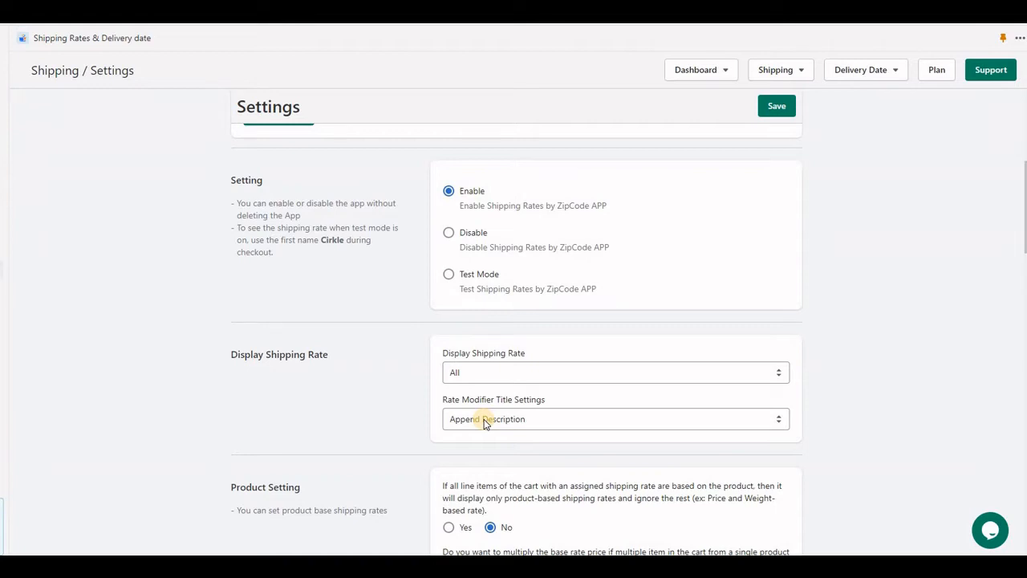
- Set Rate Modifier Title Settings to Replace Title and save the app settings
{"action": "left_click", "coordinate": [485, 421]}
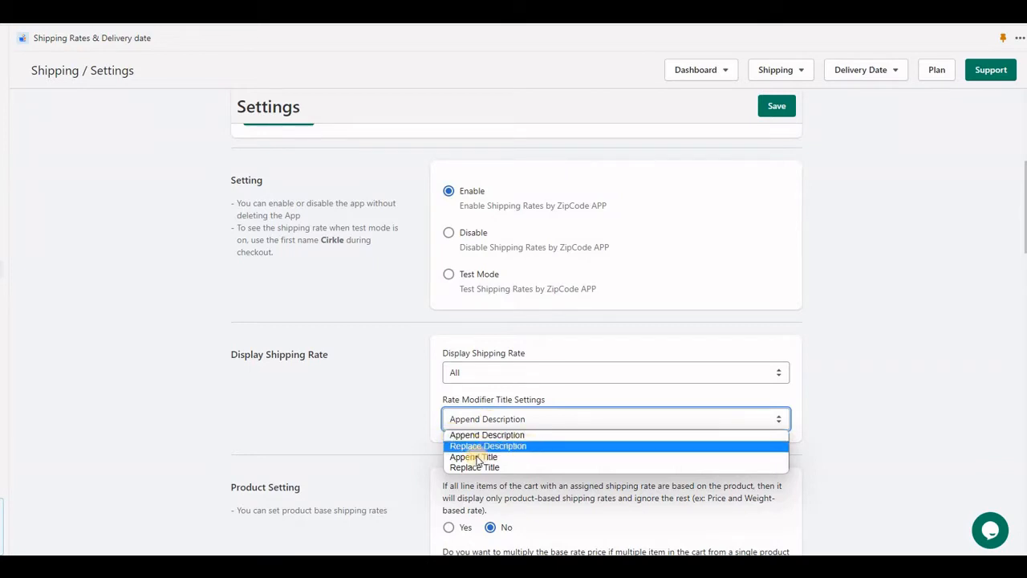
{"action": "left_click", "coordinate": [409, 418]}
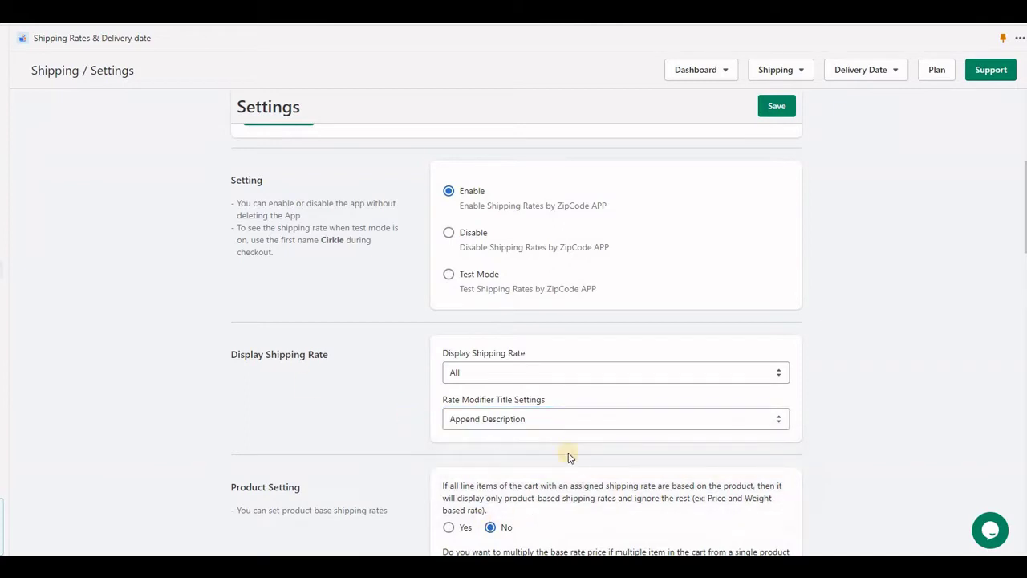
{"action": "left_click", "coordinate": [498, 417]}
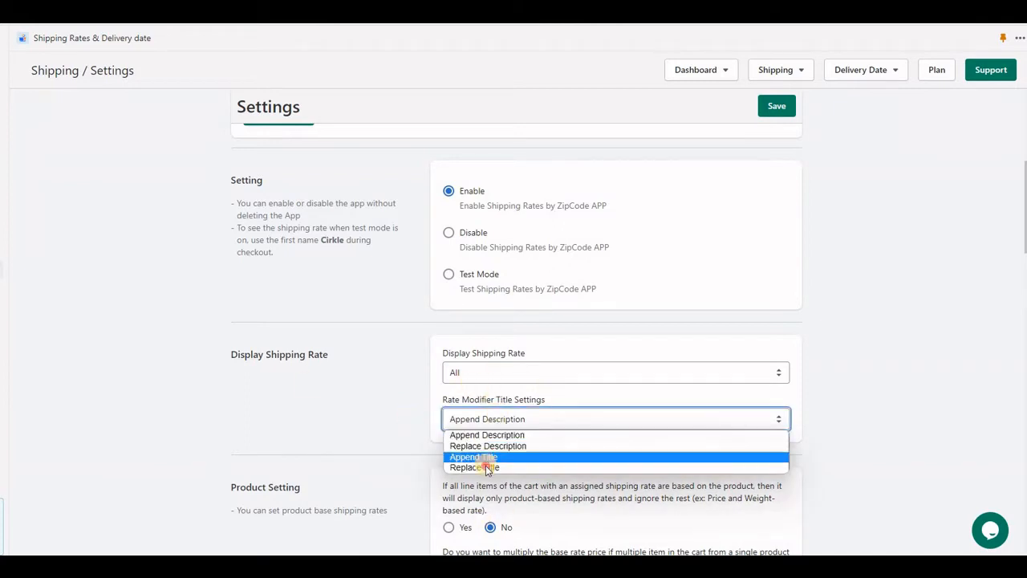
{"action": "left_click", "coordinate": [486, 468]}
{"action": "left_click", "coordinate": [776, 106]}
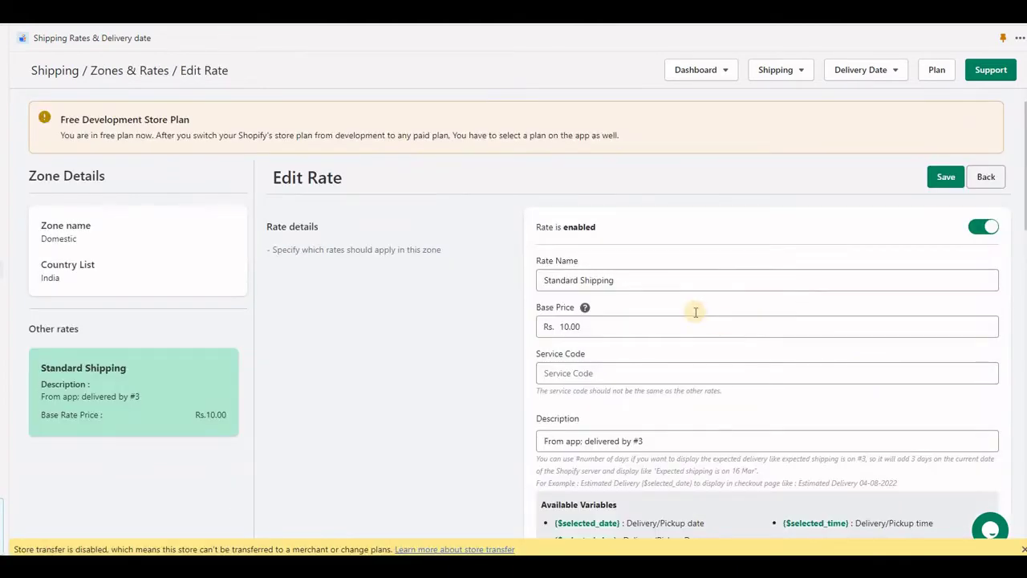
{"action": "scroll", "coordinate": [695, 312], "scroll_direction": "down", "scroll_amount": 5}
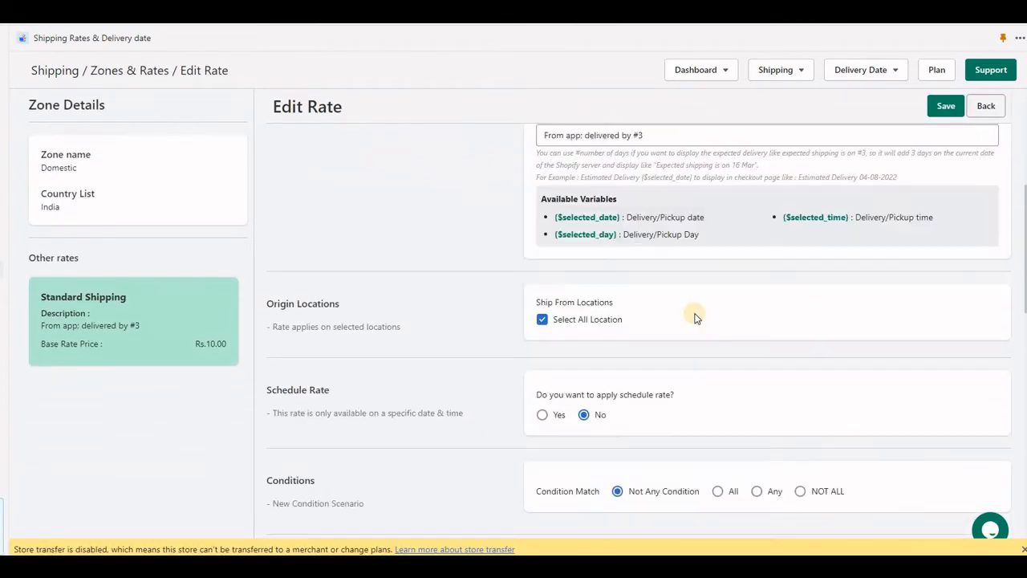
{"action": "scroll", "coordinate": [695, 312], "scroll_direction": "down", "scroll_amount": 5}
{"action": "scroll", "coordinate": [695, 312], "scroll_direction": "down", "scroll_amount": 5}
{"action": "scroll", "coordinate": [695, 315], "scroll_direction": "down", "scroll_amount": 5}
{"action": "scroll", "coordinate": [695, 317], "scroll_direction": "down", "scroll_amount": 2}
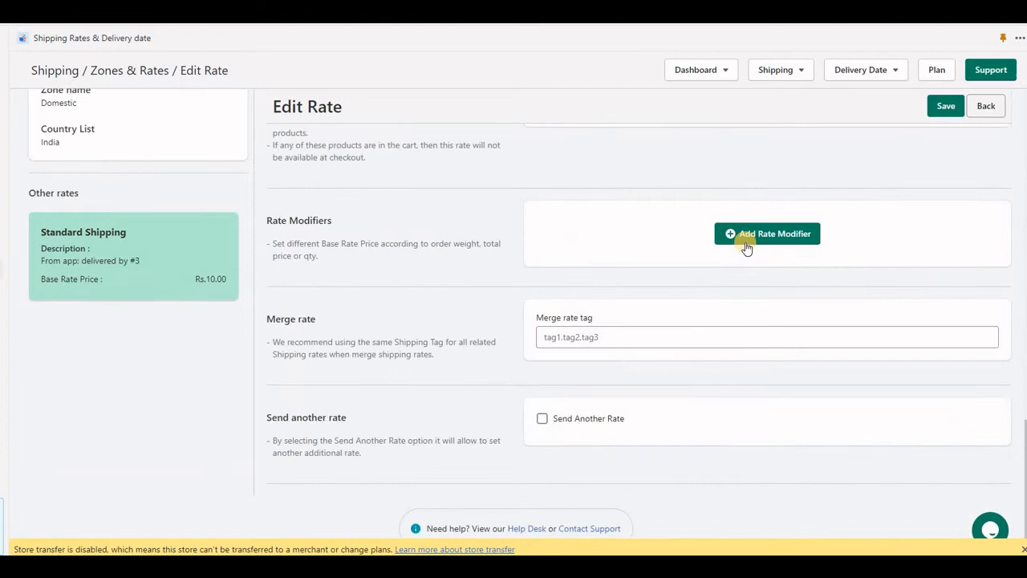
- Add a rate modifier to Standard Shipping named Update with the title Free shipping
{"action": "left_click", "coordinate": [747, 233]}
{"action": "left_click", "coordinate": [668, 240]}
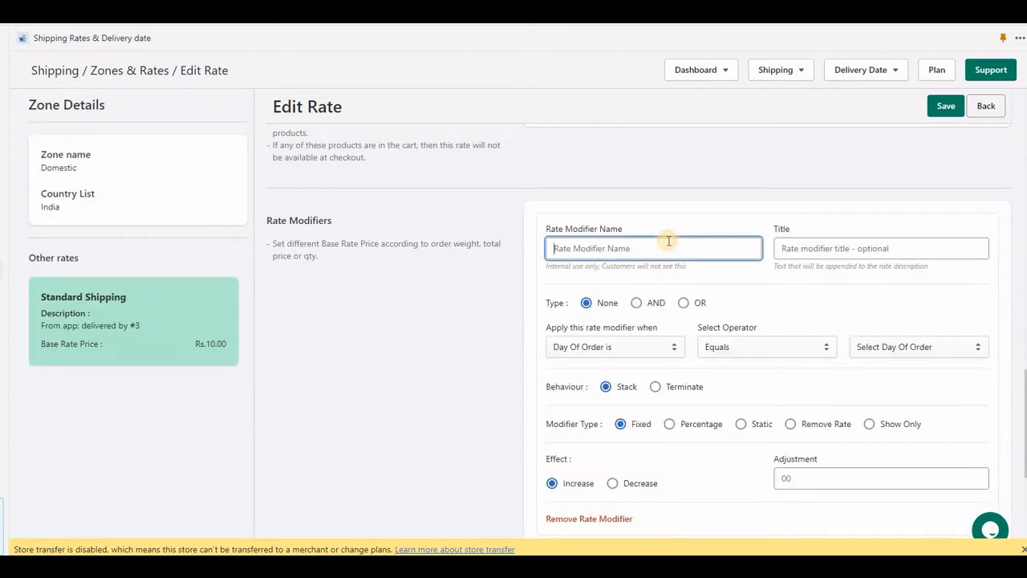
{"action": "type", "text": "Update"}
{"action": "key", "text": "Tab"}
{"action": "key", "text": "shift+Tab"}
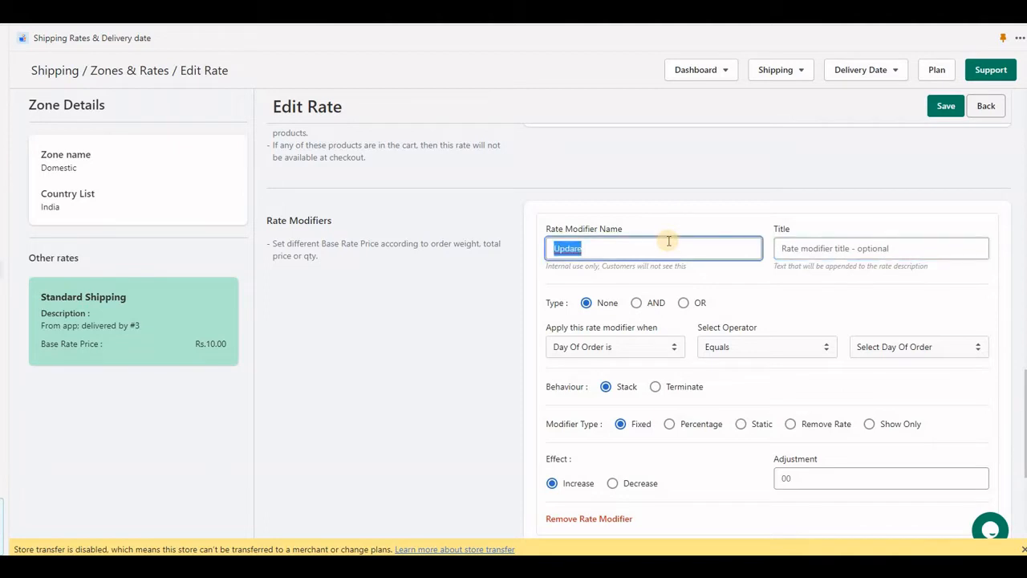
{"action": "type", "text": "U"}
{"action": "key", "text": "Tab"}
{"action": "type", "text": "F"}
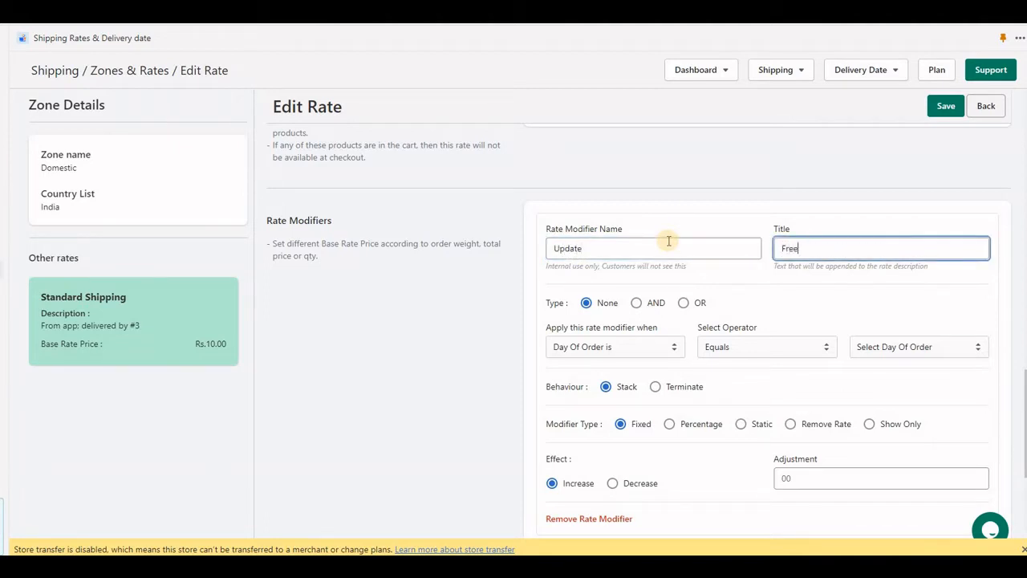
{"action": "type", "text": "g"}
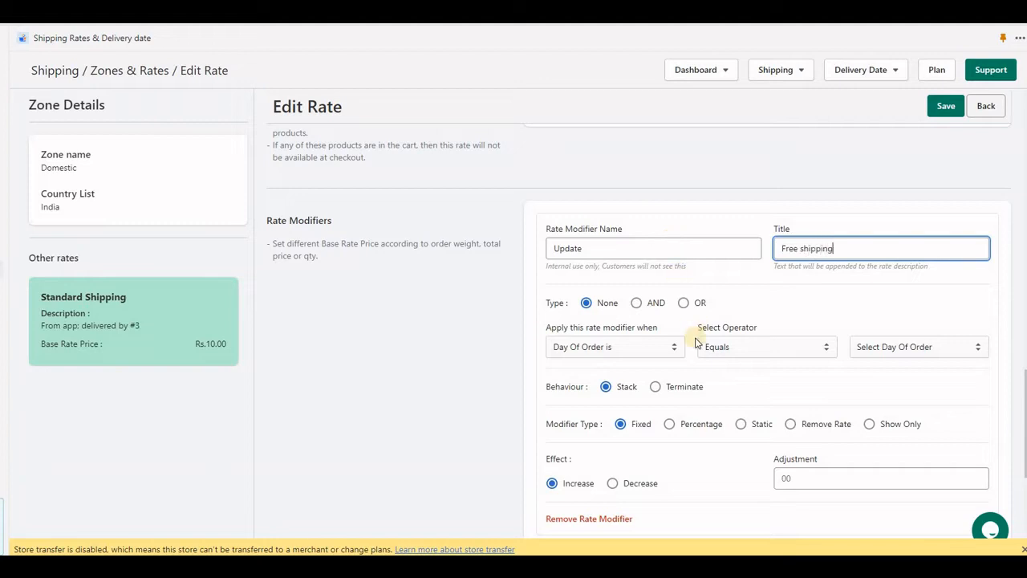
{"action": "scroll", "coordinate": [614, 329], "scroll_direction": "down", "scroll_amount": 1}
- Set the modifier condition to Price greater than or equal to 100
{"action": "left_click", "coordinate": [618, 272]}
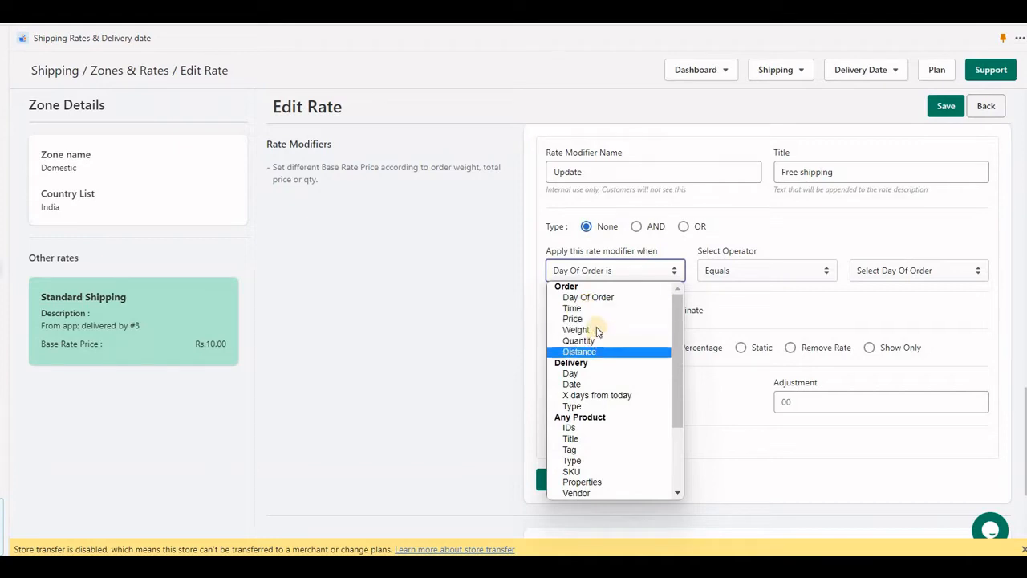
{"action": "left_click", "coordinate": [572, 319]}
{"action": "left_click", "coordinate": [766, 271]}
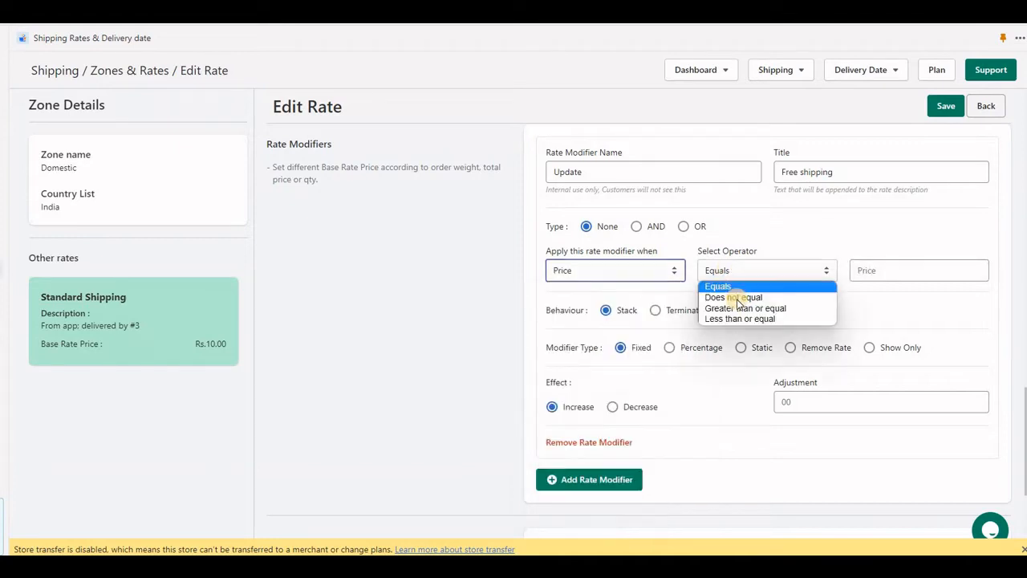
{"action": "left_click", "coordinate": [767, 297]}
{"action": "left_click", "coordinate": [914, 275]}
{"action": "type", "text": "1"}
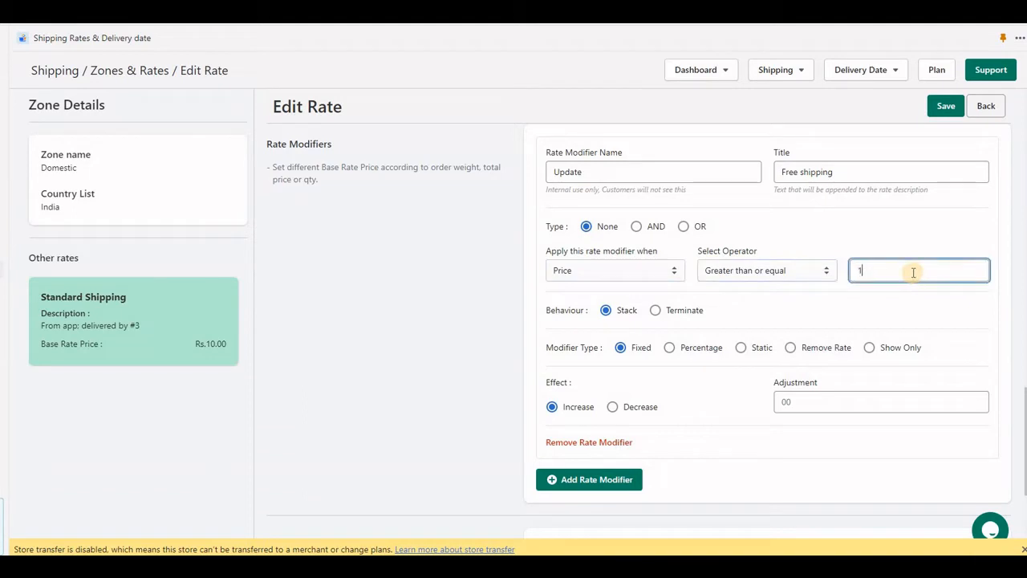
{"action": "type", "text": "00"}
- Make the adjustment a 100 percent decrease and save the Standard Shipping rate
{"action": "left_click", "coordinate": [669, 347]}
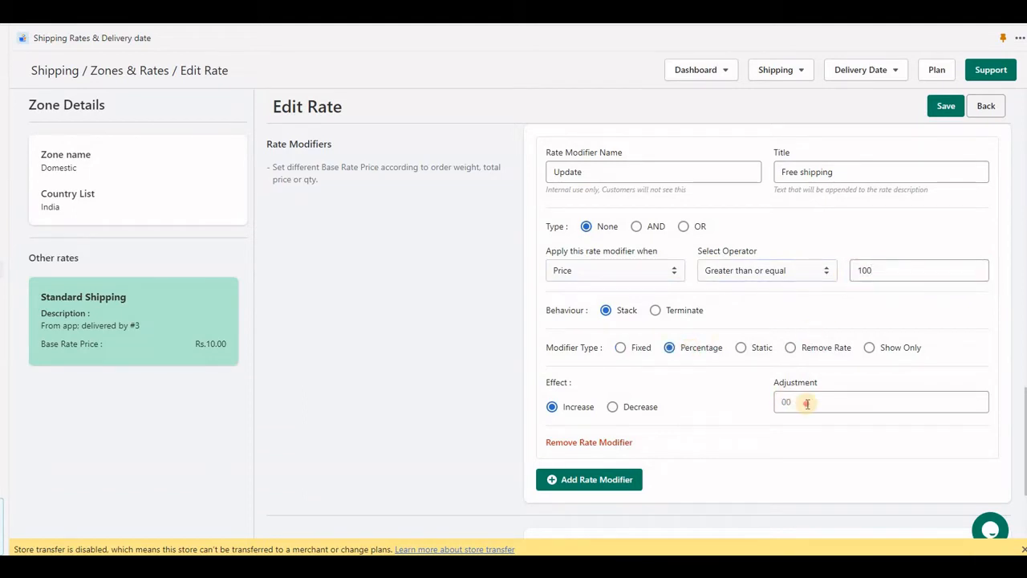
{"action": "left_click", "coordinate": [807, 403]}
{"action": "type", "text": "100"}
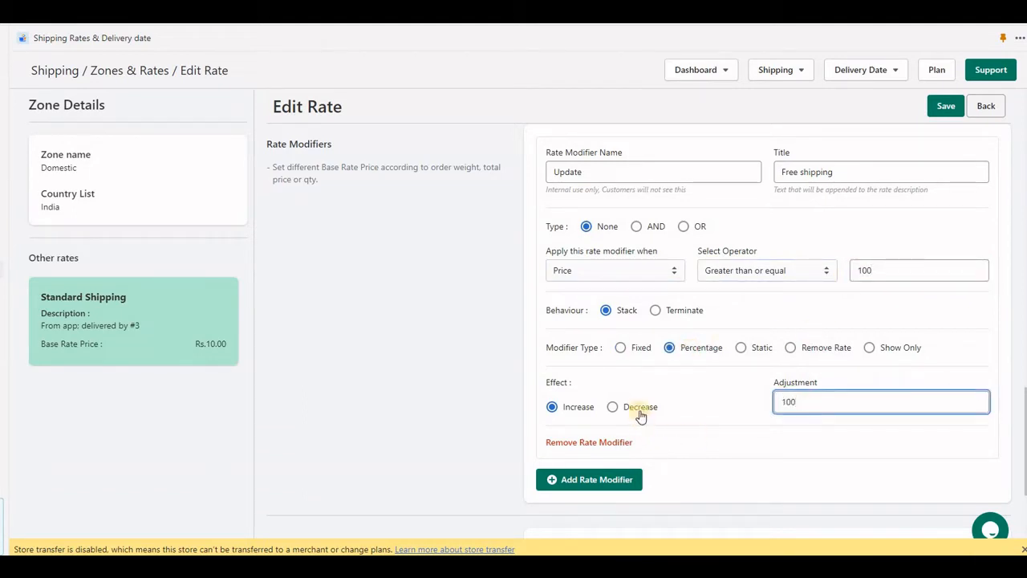
{"action": "left_click", "coordinate": [641, 409]}
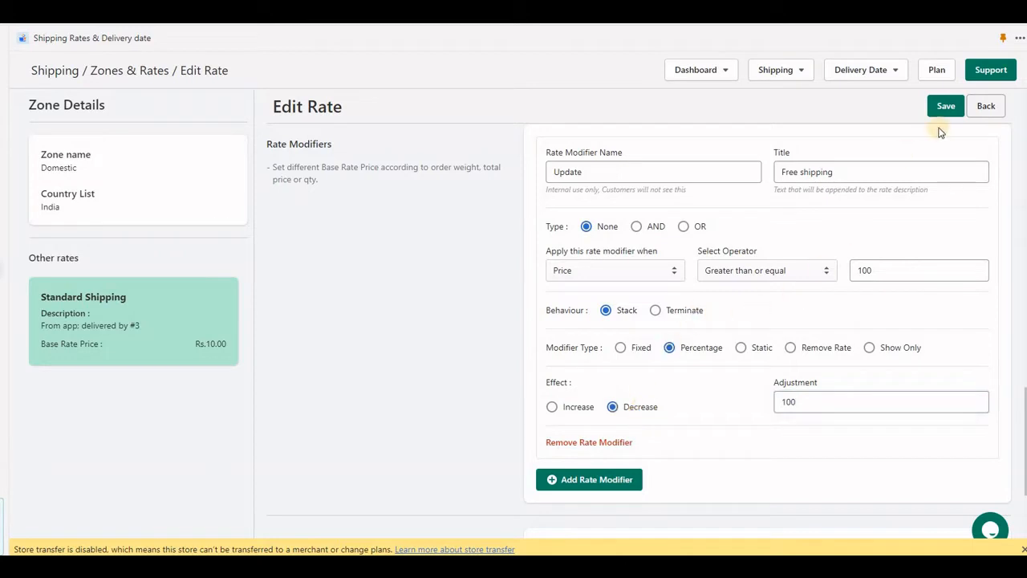
{"action": "left_click_drag", "start_coordinate": [839, 171], "coordinate": [770, 176]}
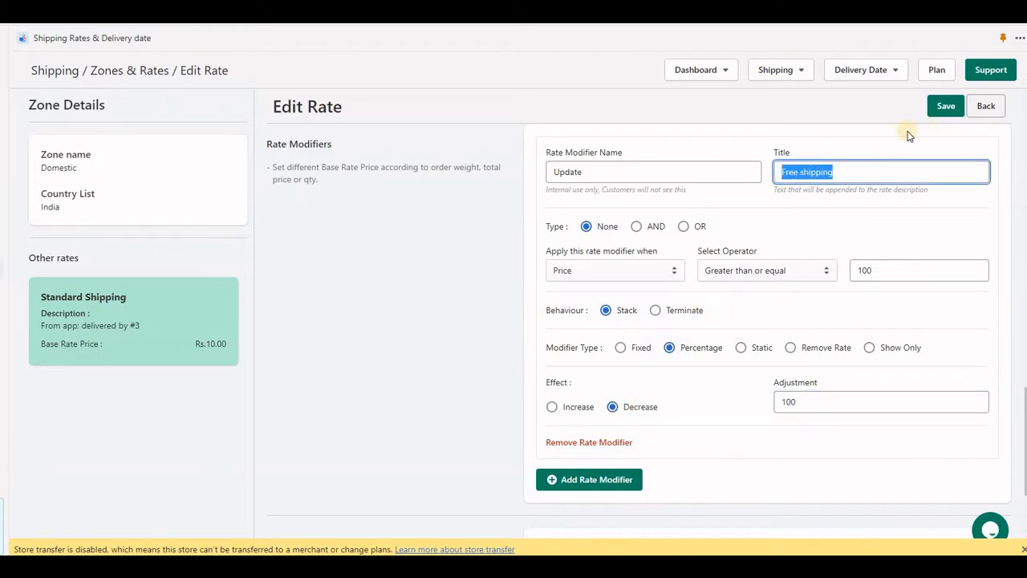
{"action": "left_click", "coordinate": [945, 109]}
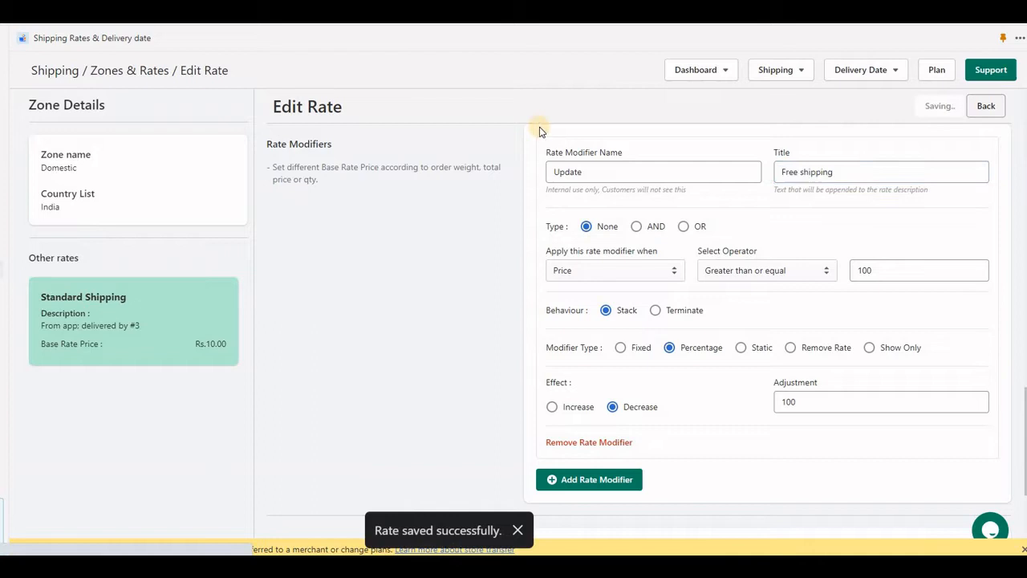
{"action": "scroll", "coordinate": [640, 225], "scroll_direction": "up", "scroll_amount": 5}
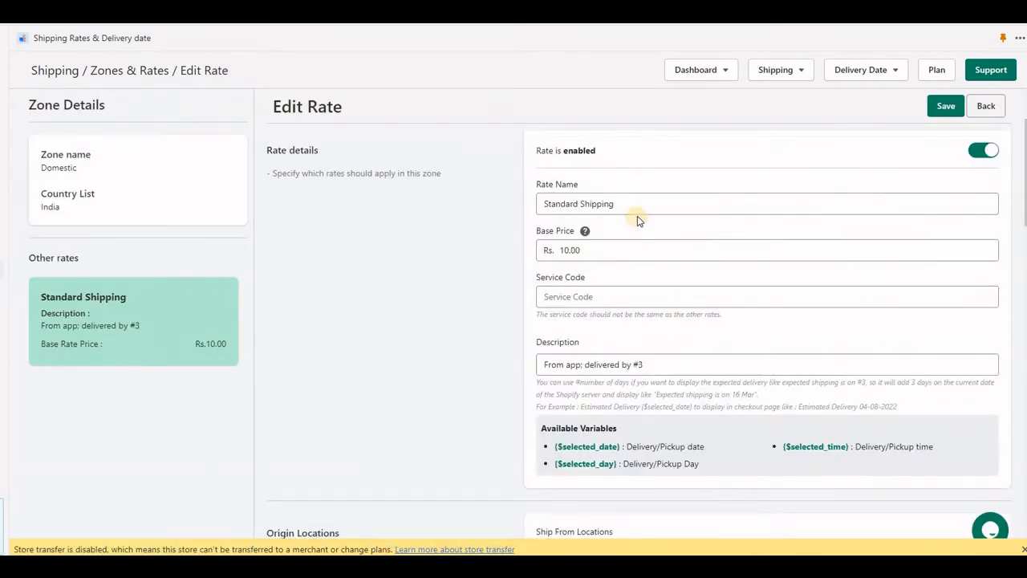
- Raise Demo 1 to quantity 3 in the cart and continue to shipping, where Free shipping appears
{"action": "double_click", "coordinate": [641, 208]}
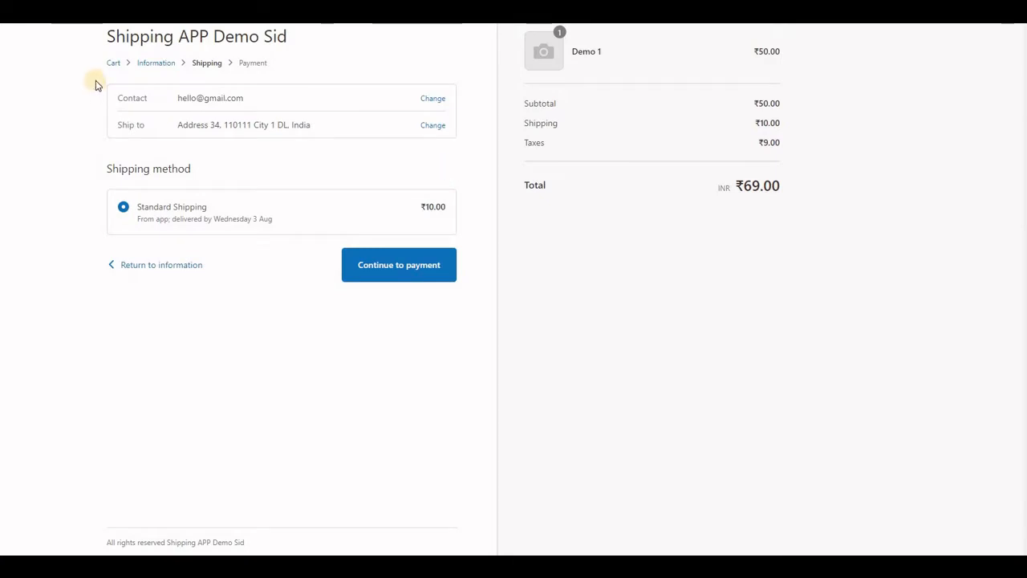
{"action": "left_click", "coordinate": [110, 64]}
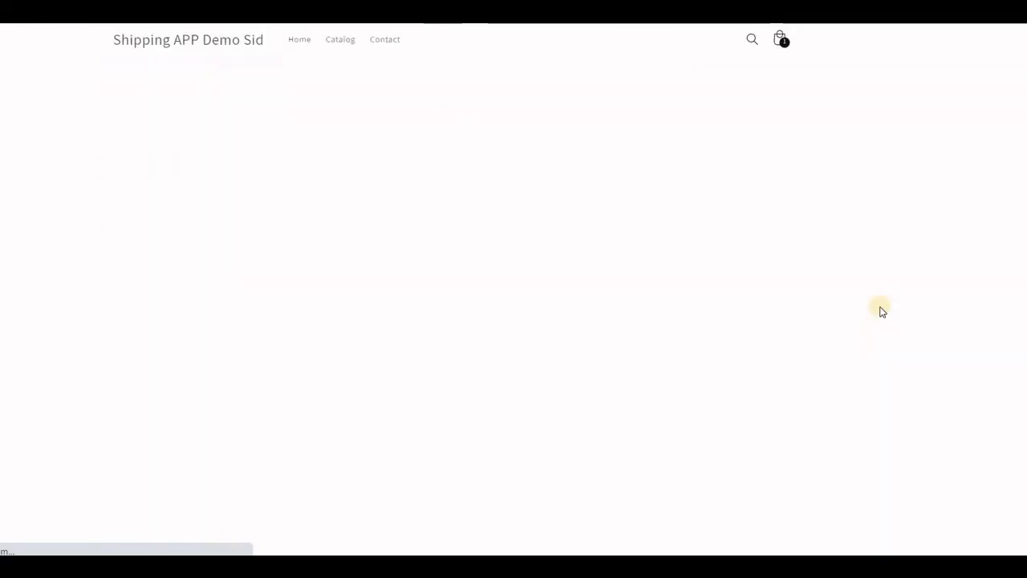
{"action": "left_click", "coordinate": [594, 226]}
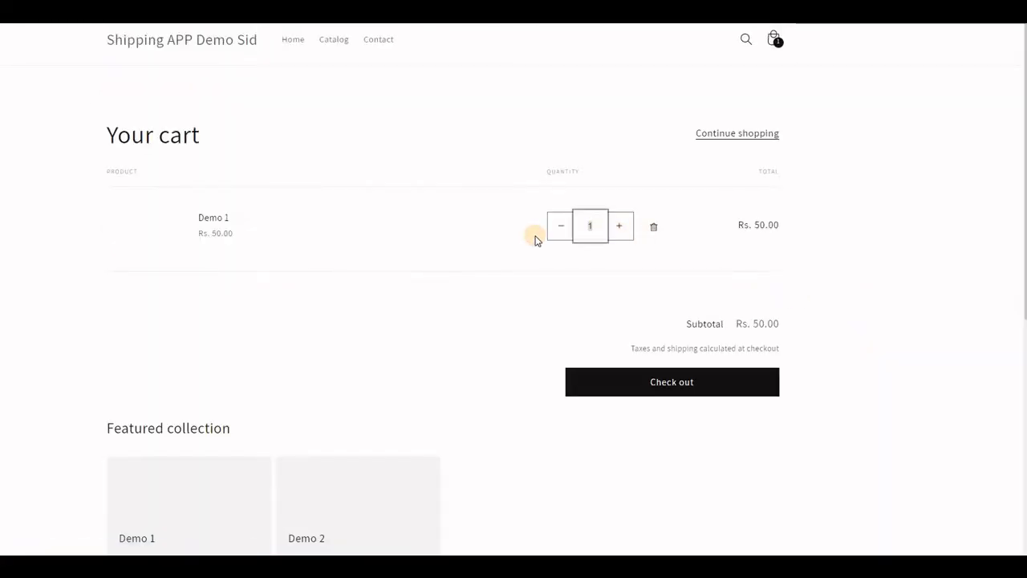
{"action": "type", "text": "3"}
{"action": "left_click", "coordinate": [616, 385]}
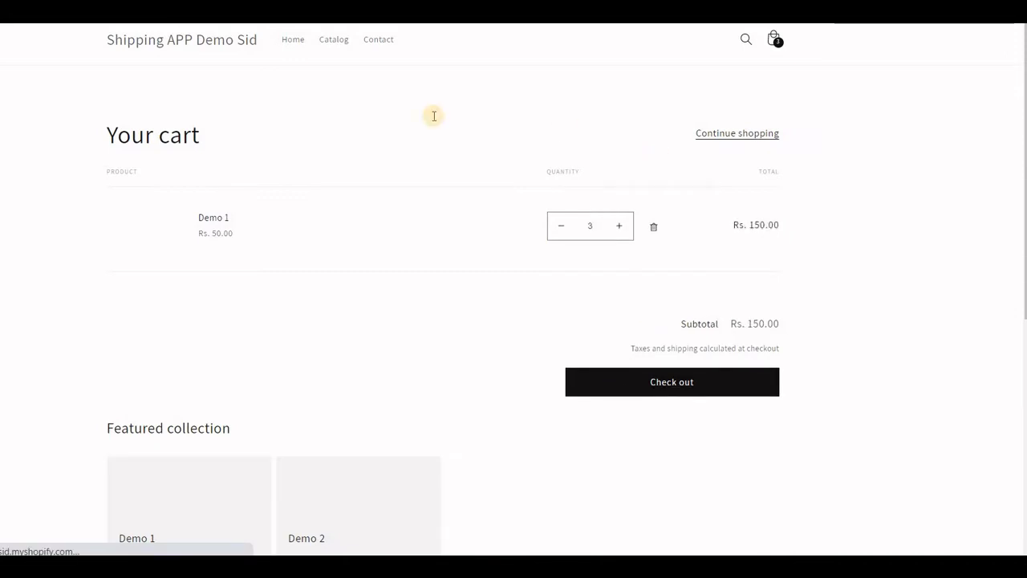
{"action": "left_click", "coordinate": [371, 430]}
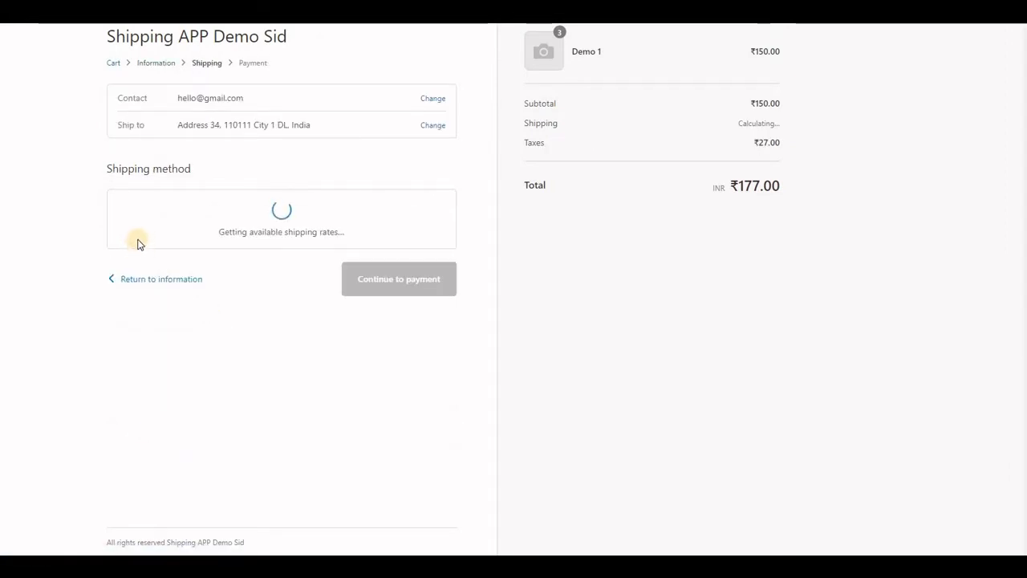
{"action": "left_click_drag", "start_coordinate": [137, 206], "coordinate": [225, 218]}
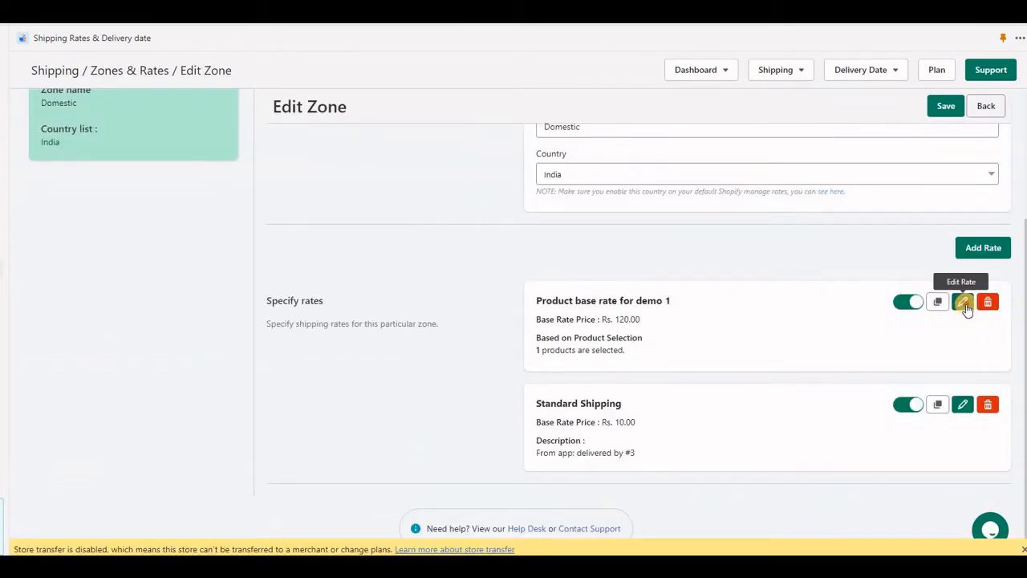
- Review the product base rate for demo 1 and the Free shipping / product rate options at checkout
{"action": "left_click", "coordinate": [963, 301]}
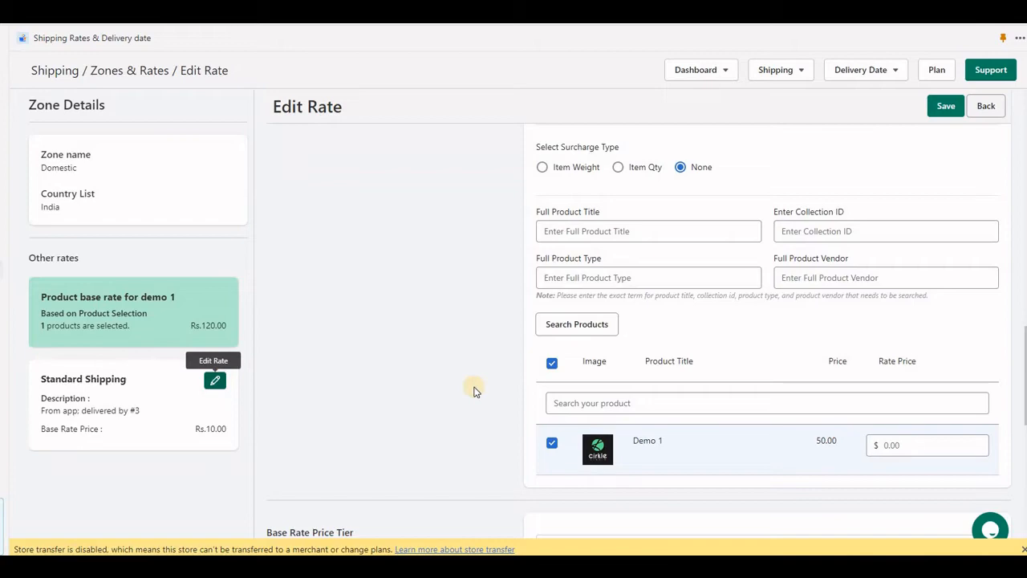
{"action": "scroll", "coordinate": [786, 321], "scroll_direction": "down", "scroll_amount": 1}
{"action": "scroll", "coordinate": [676, 377], "scroll_direction": "down", "scroll_amount": 5}
{"action": "scroll", "coordinate": [676, 377], "scroll_direction": "down", "scroll_amount": 3}
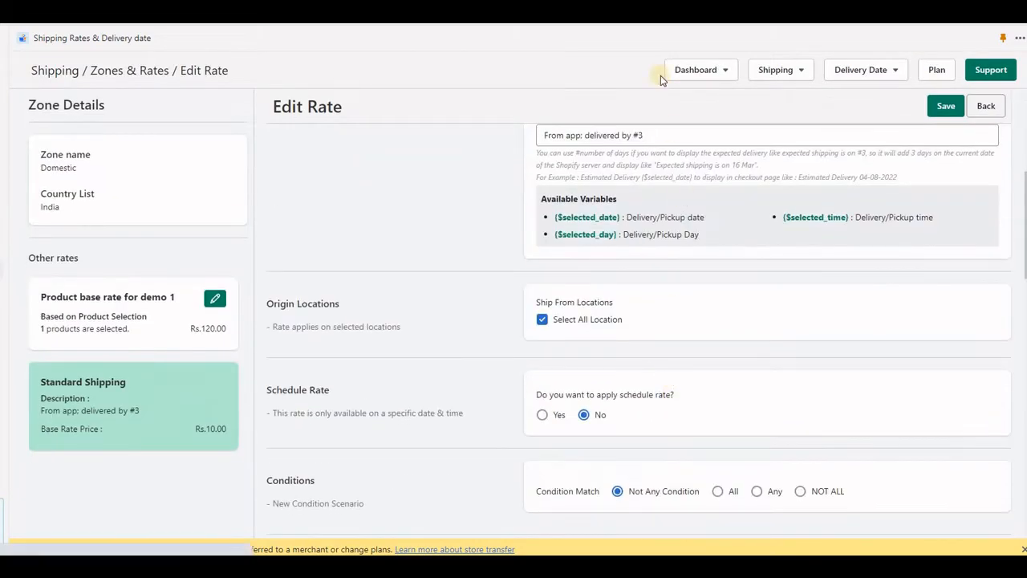
{"action": "scroll", "coordinate": [663, 241], "scroll_direction": "down", "scroll_amount": 2}
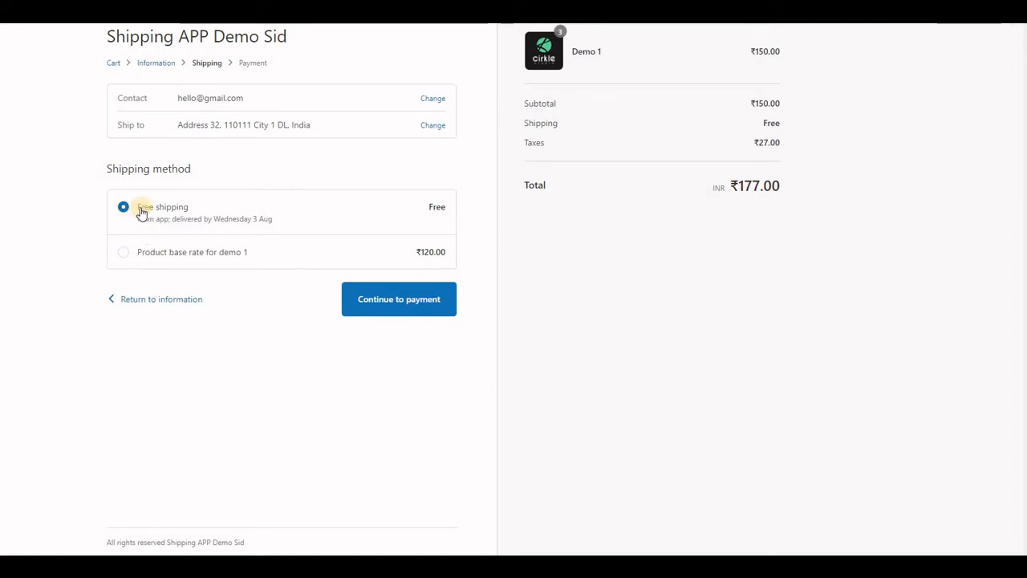
{"action": "left_click_drag", "start_coordinate": [141, 209], "coordinate": [190, 209]}
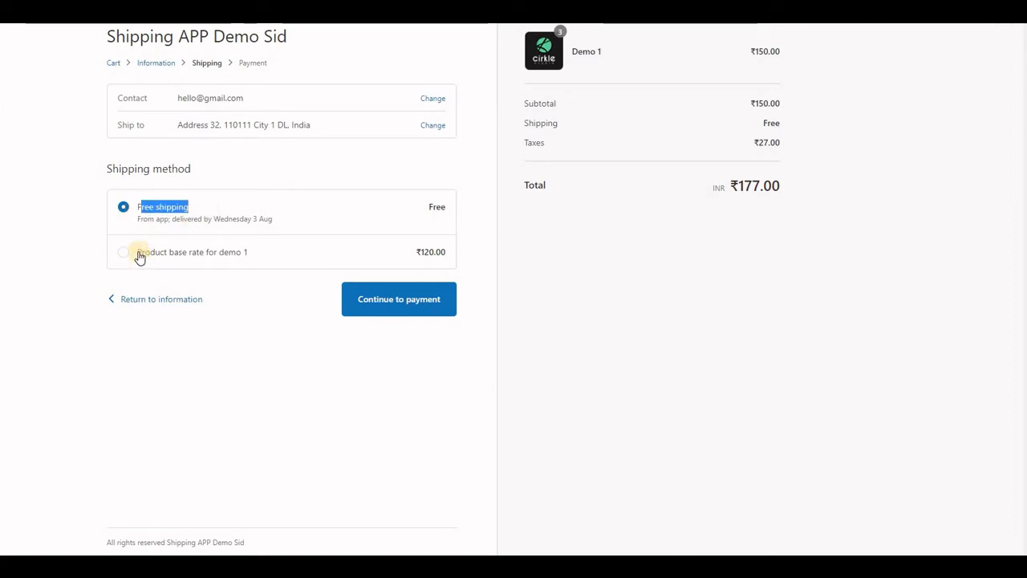
{"action": "left_click_drag", "start_coordinate": [141, 252], "coordinate": [230, 252]}
{"action": "left_click", "coordinate": [303, 355]}
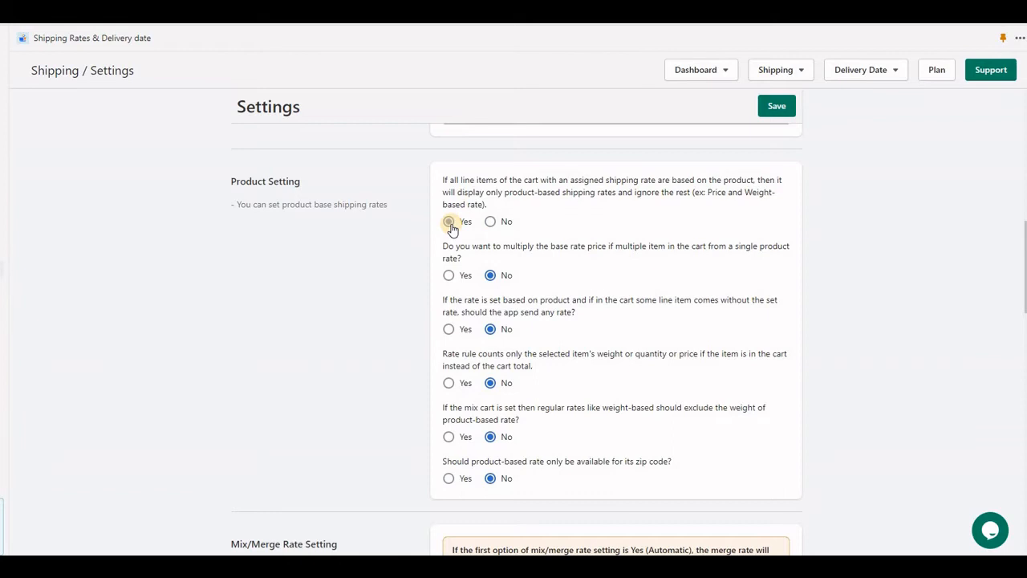
- Answer Yes to showing only product-based rates, save, and recheck checkout showing just ₹120
{"action": "left_click", "coordinate": [448, 221]}
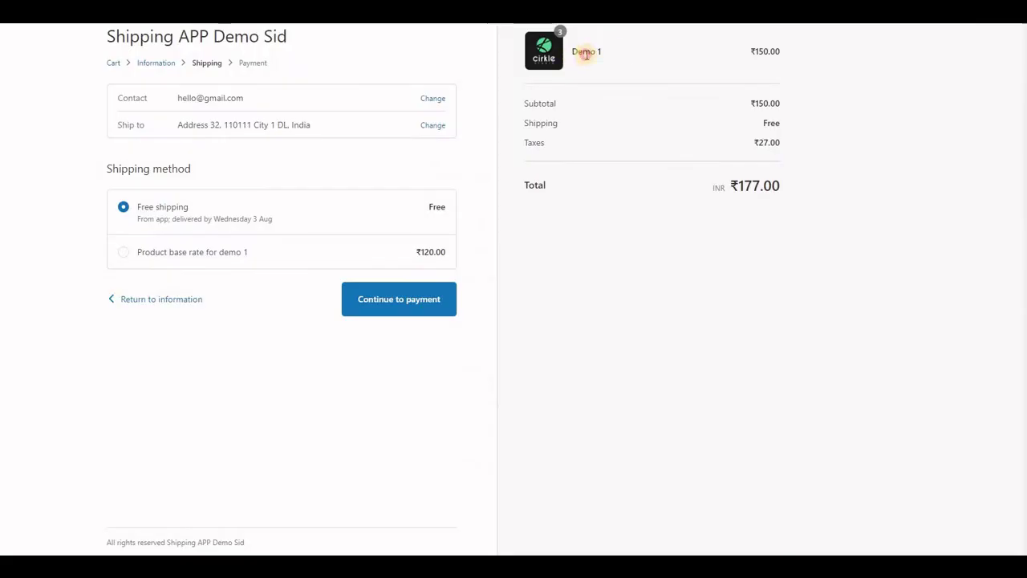
{"action": "double_click", "coordinate": [586, 52]}
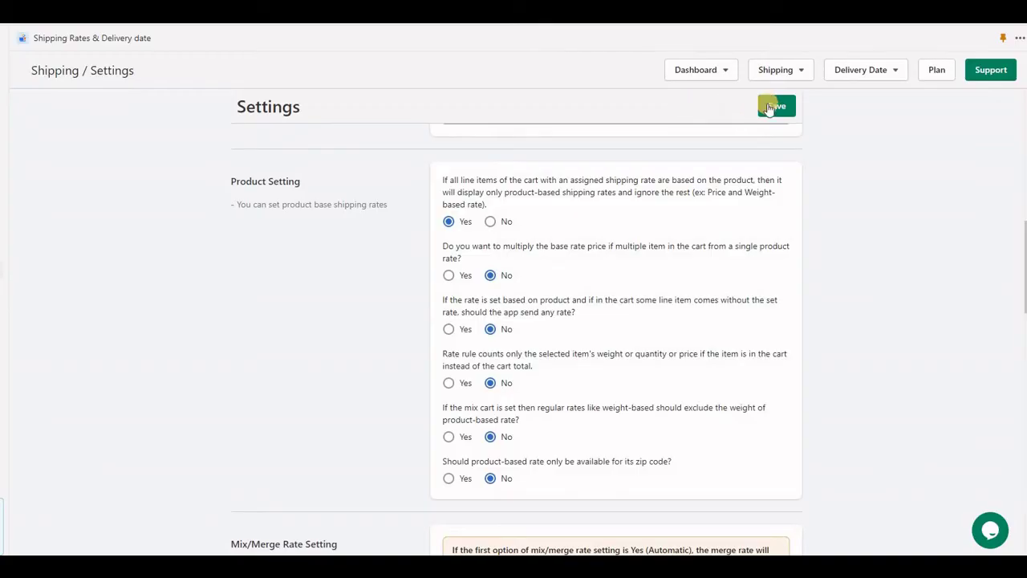
{"action": "left_click", "coordinate": [777, 106]}
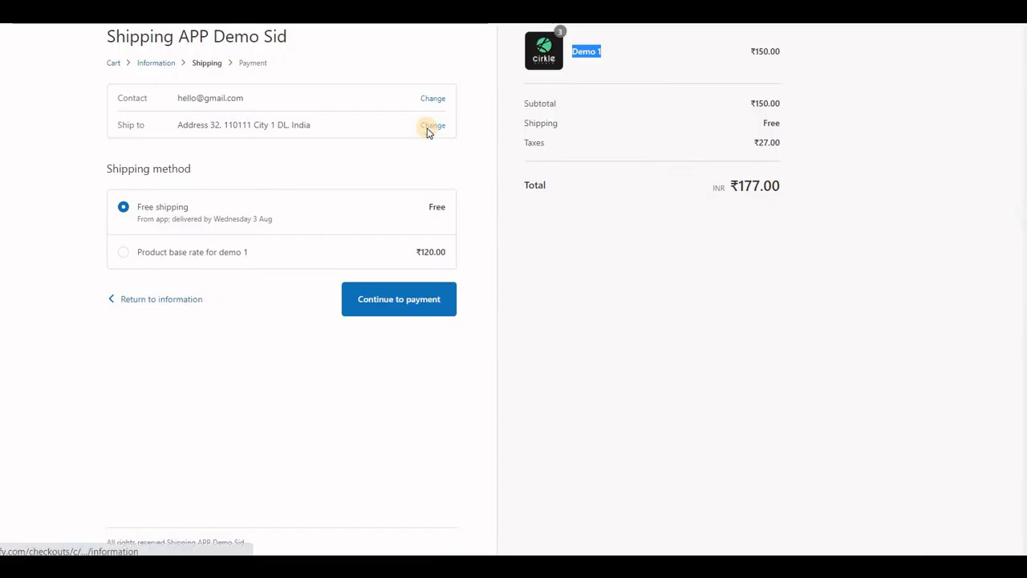
{"action": "left_click", "coordinate": [426, 126]}
{"action": "left_click", "coordinate": [182, 291]}
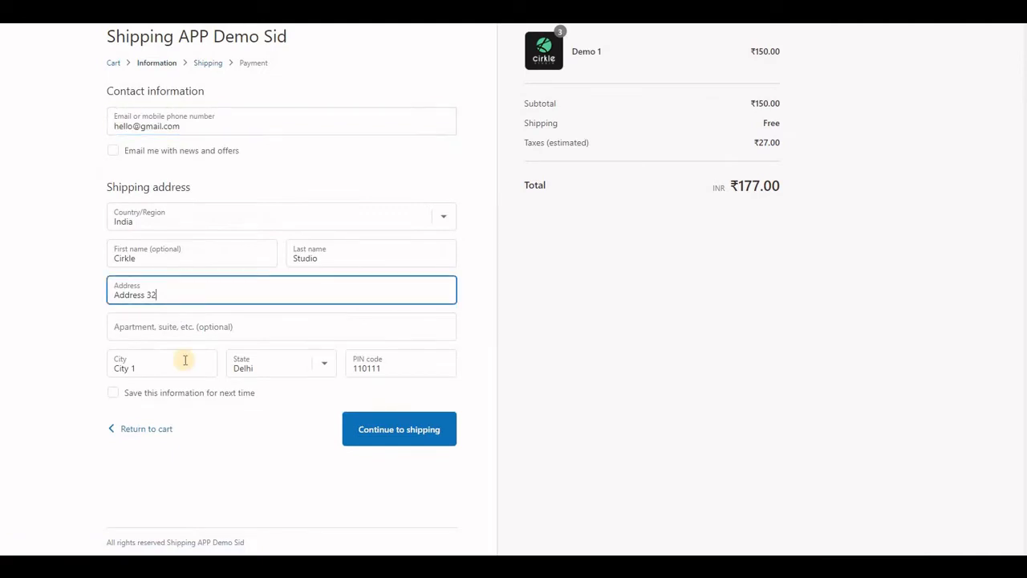
{"action": "type", "text": "22"}
{"action": "left_click", "coordinate": [374, 424]}
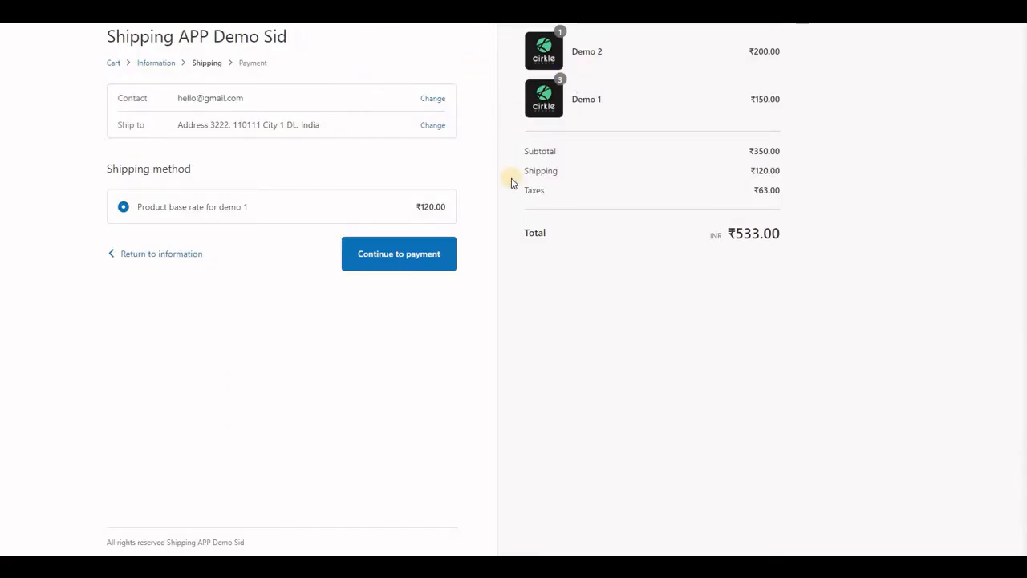
- Answer Yes to multiplying the ₹120 product base rate for multiple items and save
{"action": "left_click_drag", "start_coordinate": [412, 206], "coordinate": [449, 207]}
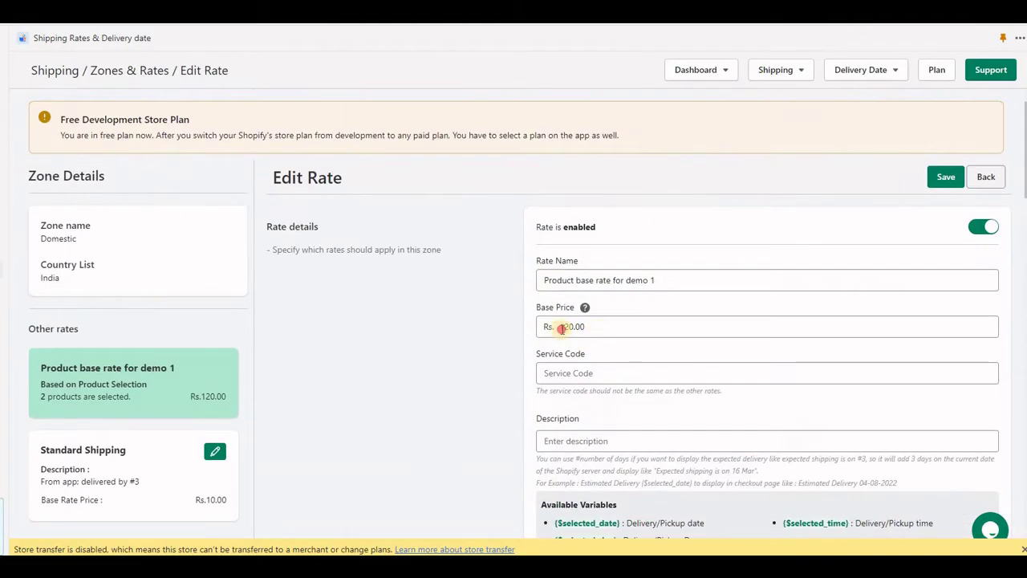
{"action": "double_click", "coordinate": [562, 326]}
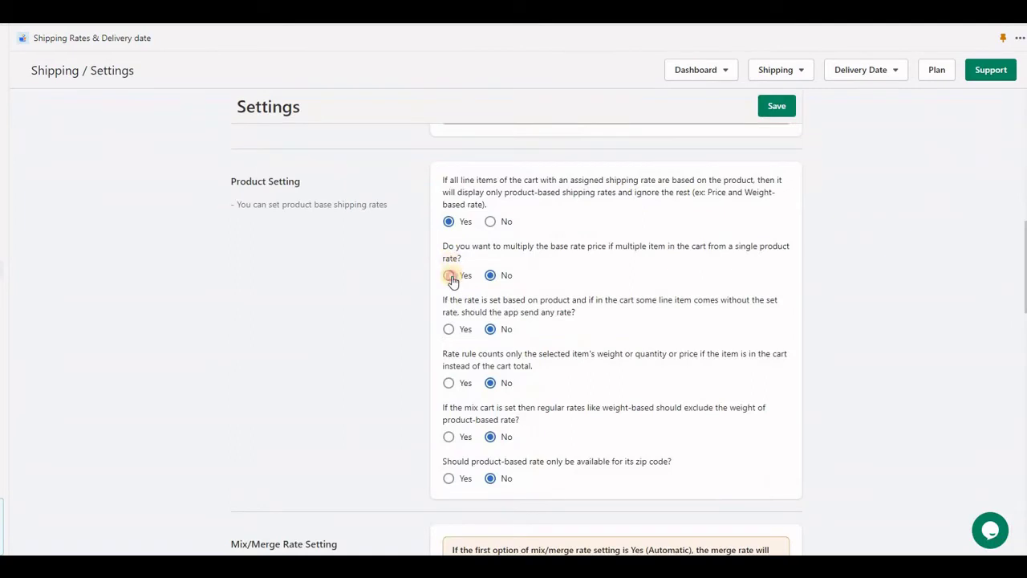
{"action": "left_click", "coordinate": [448, 275]}
{"action": "left_click", "coordinate": [776, 106]}
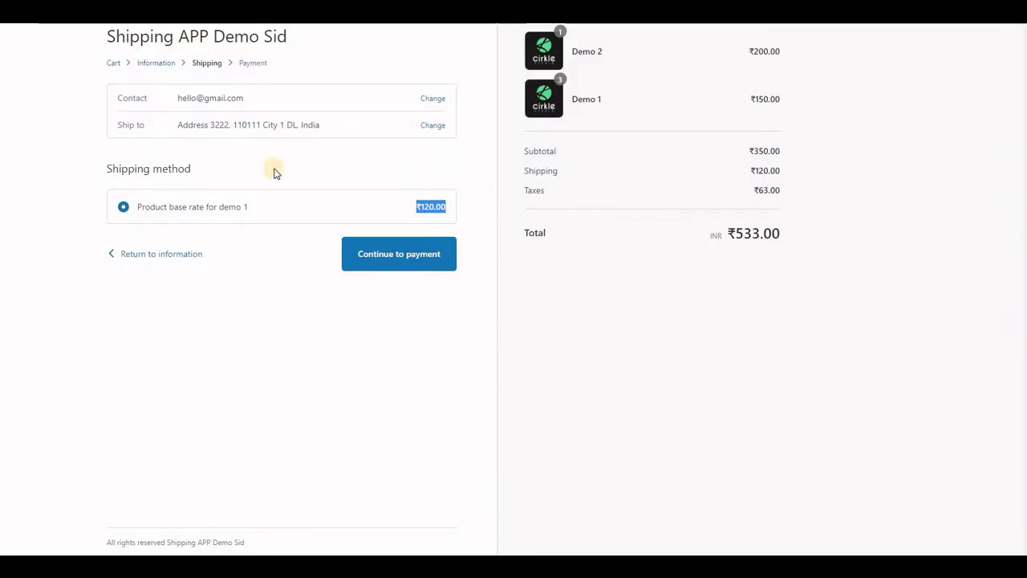
- Edit the checkout address and recheck shipping, demo 1's rate now ₹240 for Demo 1 and Demo 2
{"action": "left_click", "coordinate": [161, 254]}
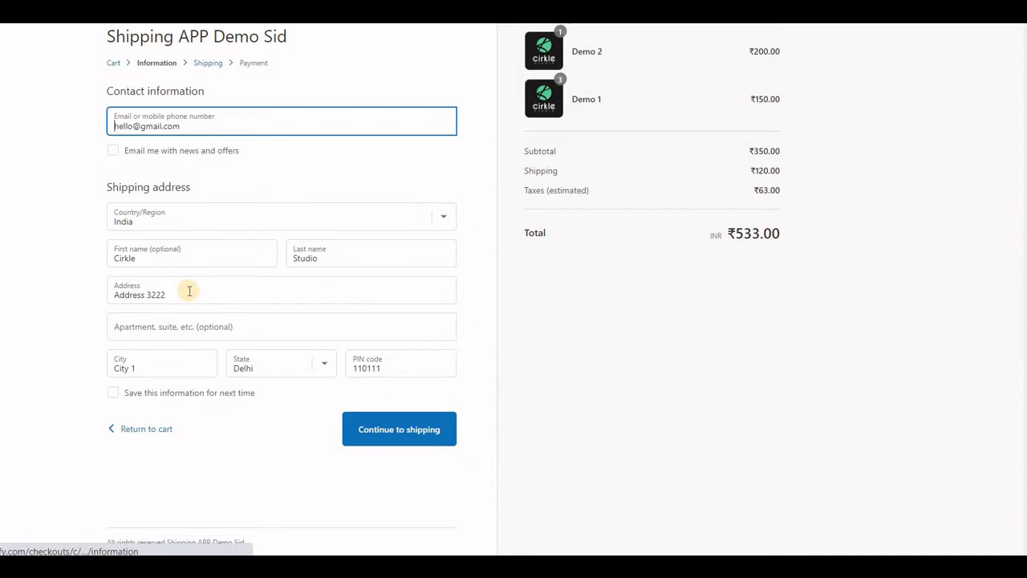
{"action": "left_click", "coordinate": [184, 290]}
{"action": "type", "text": "22"}
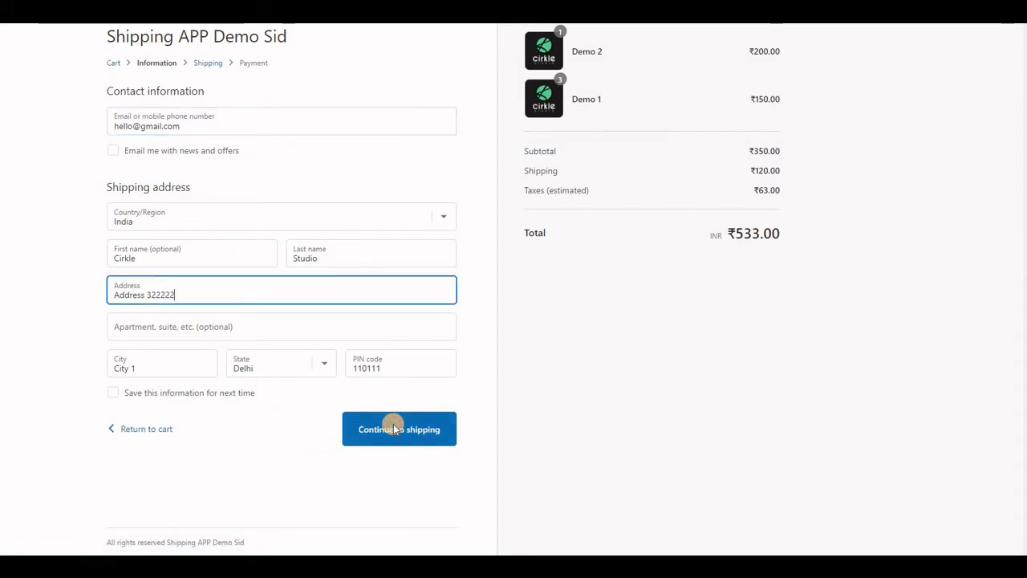
{"action": "left_click", "coordinate": [393, 427]}
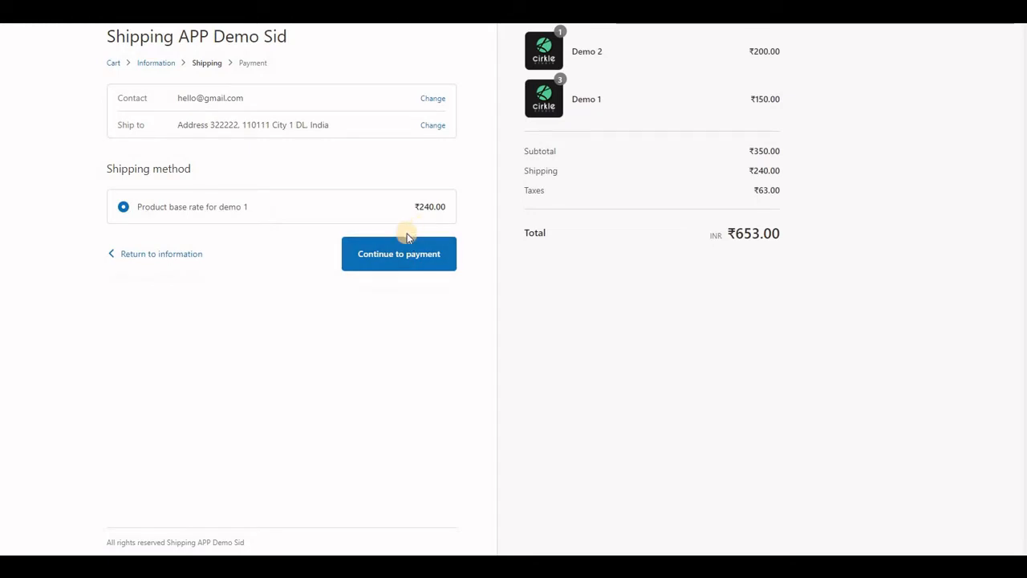
{"action": "double_click", "coordinate": [586, 51]}
{"action": "double_click", "coordinate": [590, 100]}
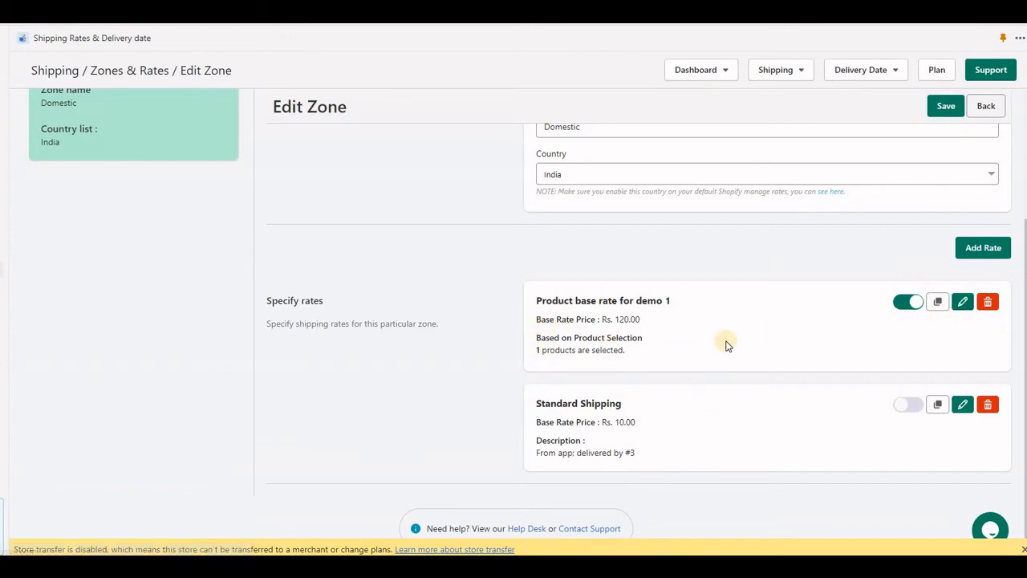
- Answer Yes to sending a rate when items lack a product rate, save, and recheck checkout at ₹120
{"action": "left_click", "coordinate": [642, 343]}
{"action": "scroll", "coordinate": [572, 390], "scroll_direction": "down", "scroll_amount": 5}
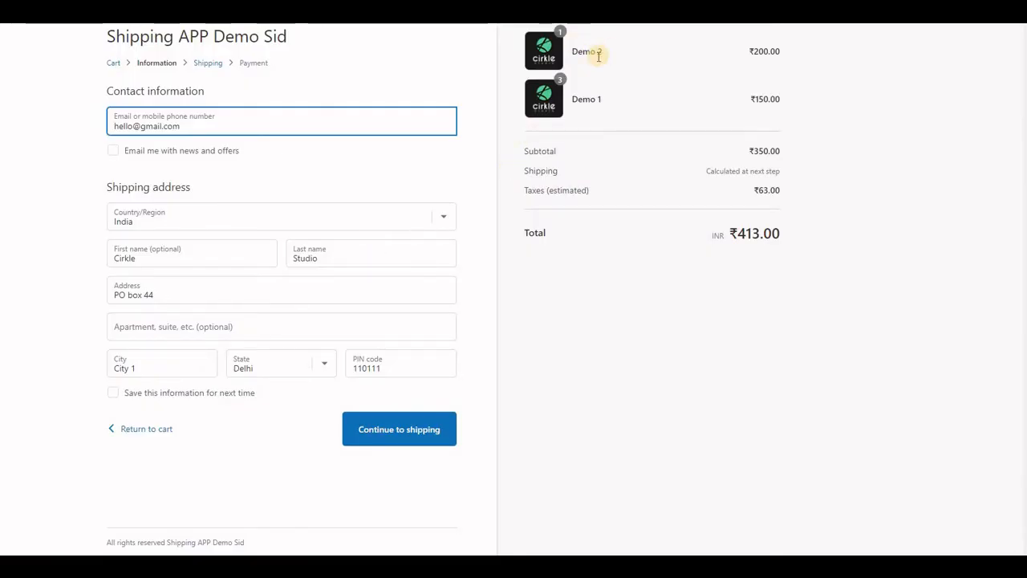
{"action": "left_click", "coordinate": [170, 300]}
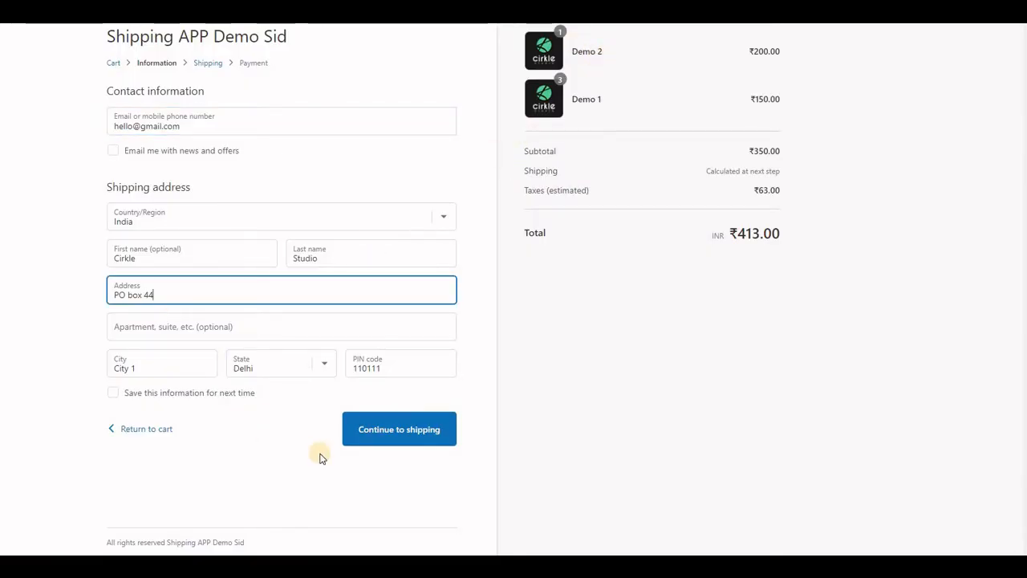
{"action": "type", "text": "3"}
{"action": "left_click", "coordinate": [373, 428]}
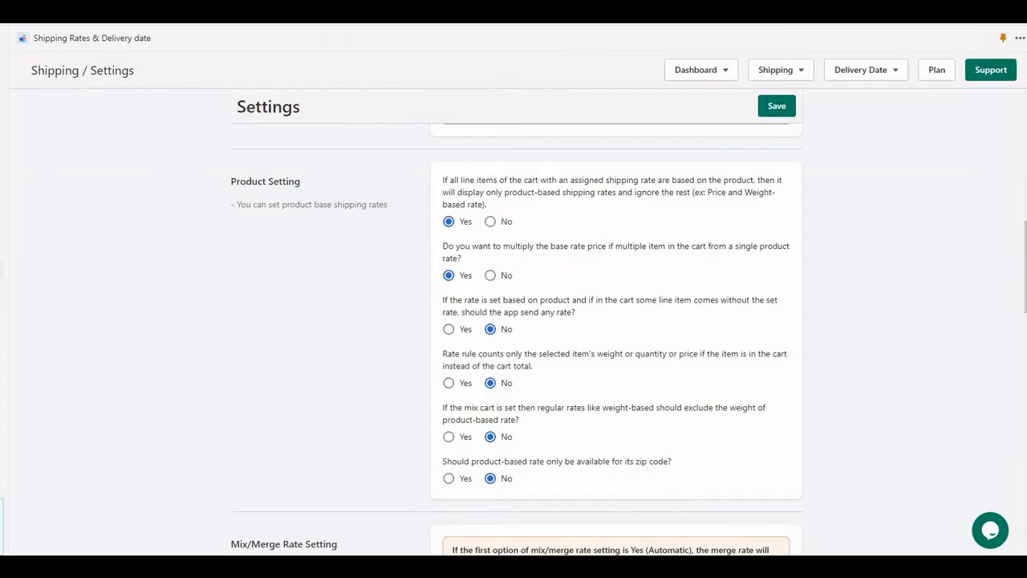
{"action": "left_click", "coordinate": [449, 329]}
{"action": "left_click", "coordinate": [777, 106]}
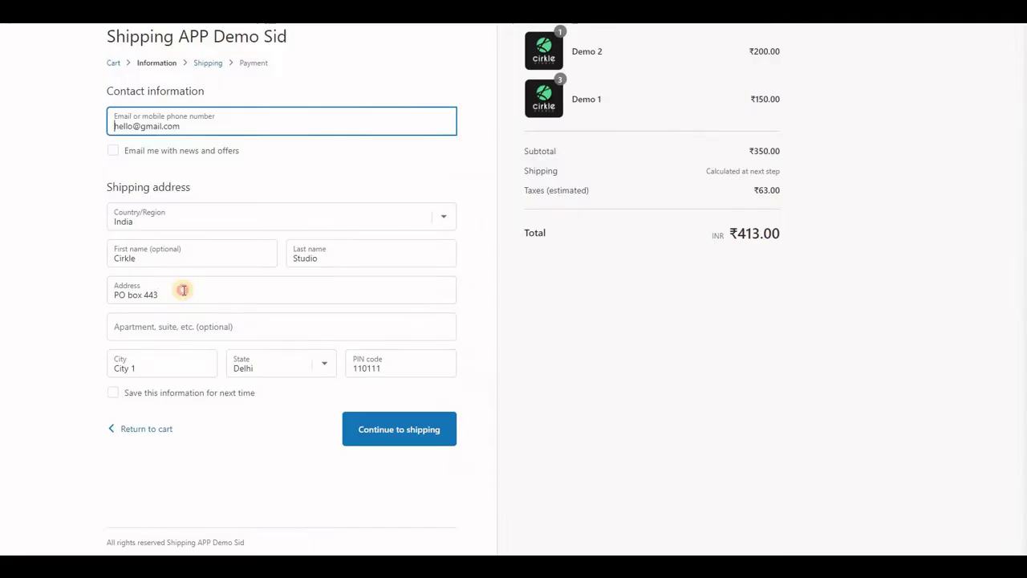
{"action": "left_click", "coordinate": [180, 294]}
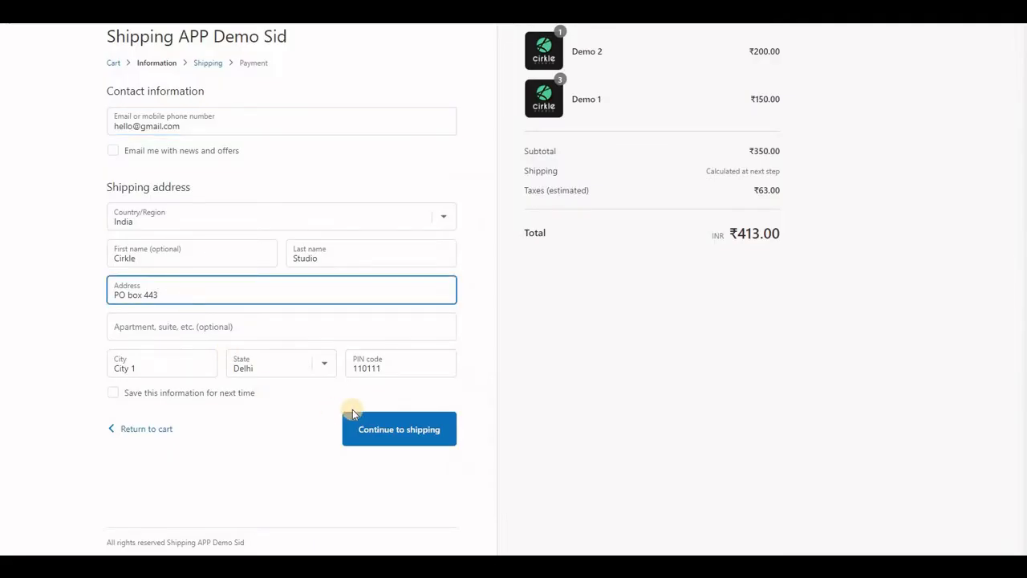
{"action": "left_click", "coordinate": [379, 430]}
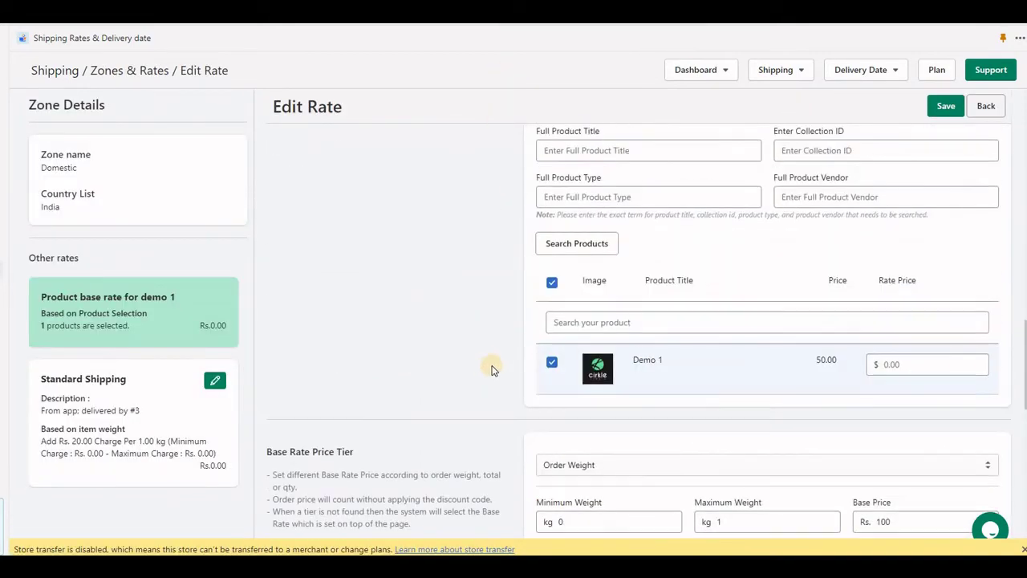
{"action": "scroll", "coordinate": [493, 368], "scroll_direction": "down", "scroll_amount": 5}
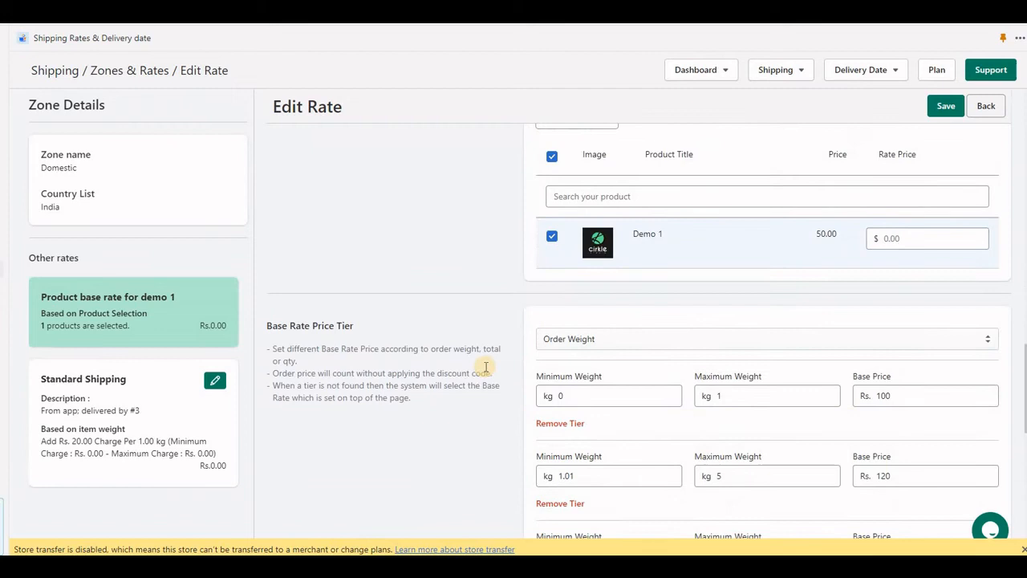
{"action": "scroll", "coordinate": [490, 345], "scroll_direction": "down", "scroll_amount": 3}
{"action": "scroll", "coordinate": [593, 212], "scroll_direction": "up", "scroll_amount": 1}
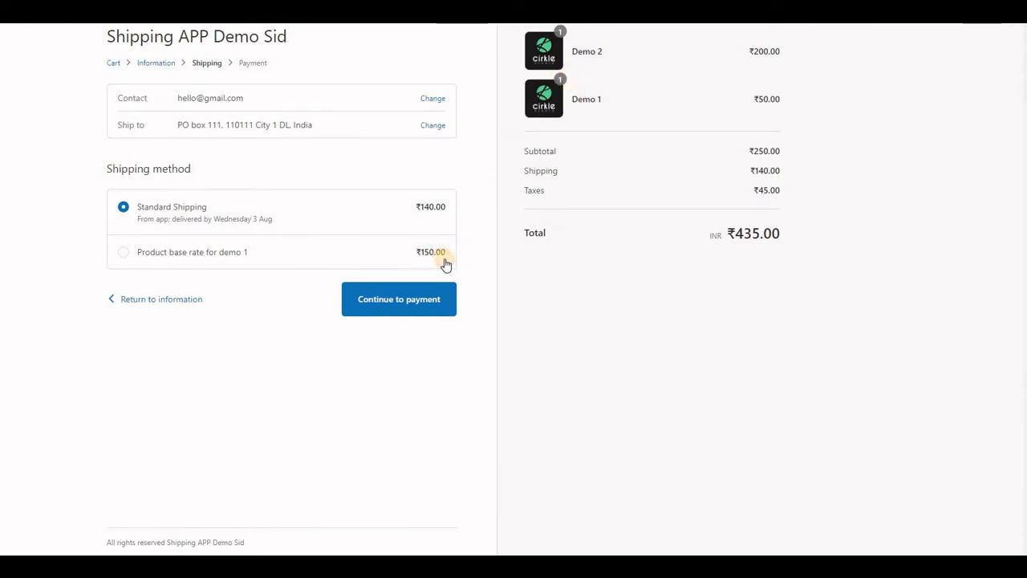
- Answer Yes to rate rules counting only the selected item's weight, quantity or price, and save
{"action": "left_click_drag", "start_coordinate": [417, 251], "coordinate": [445, 251]}
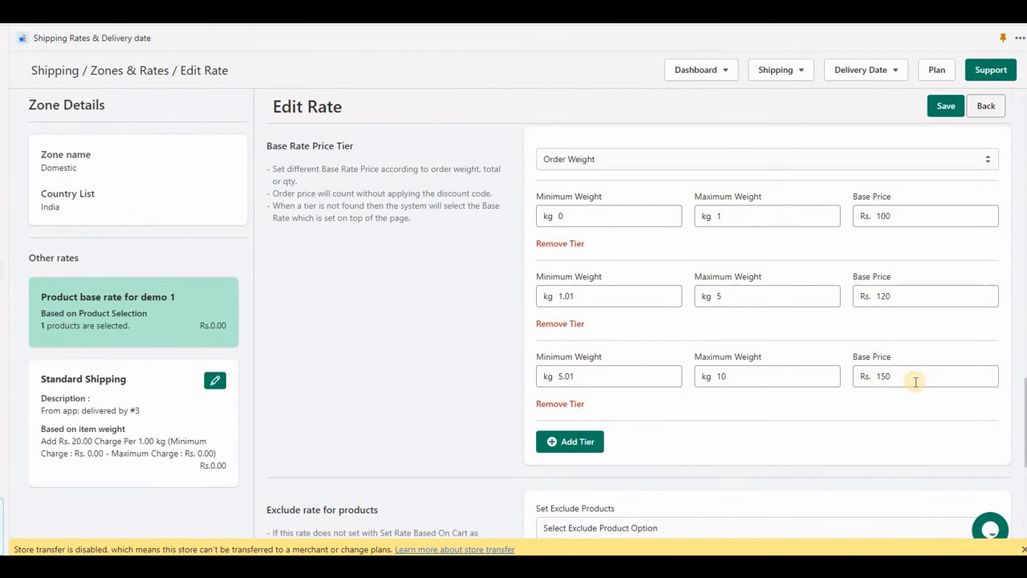
{"action": "double_click", "coordinate": [882, 375]}
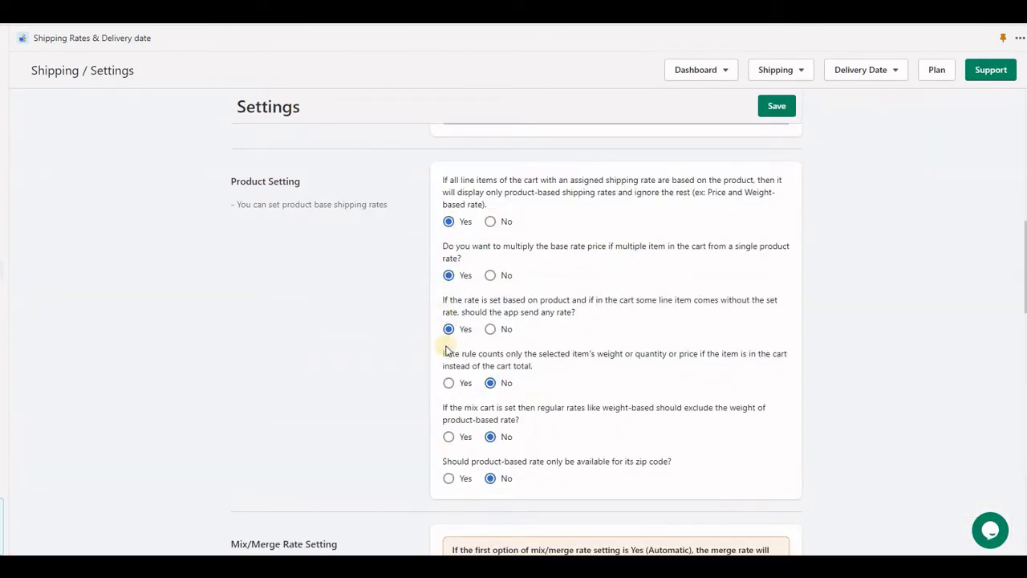
{"action": "left_click", "coordinate": [447, 383]}
{"action": "left_click", "coordinate": [777, 106]}
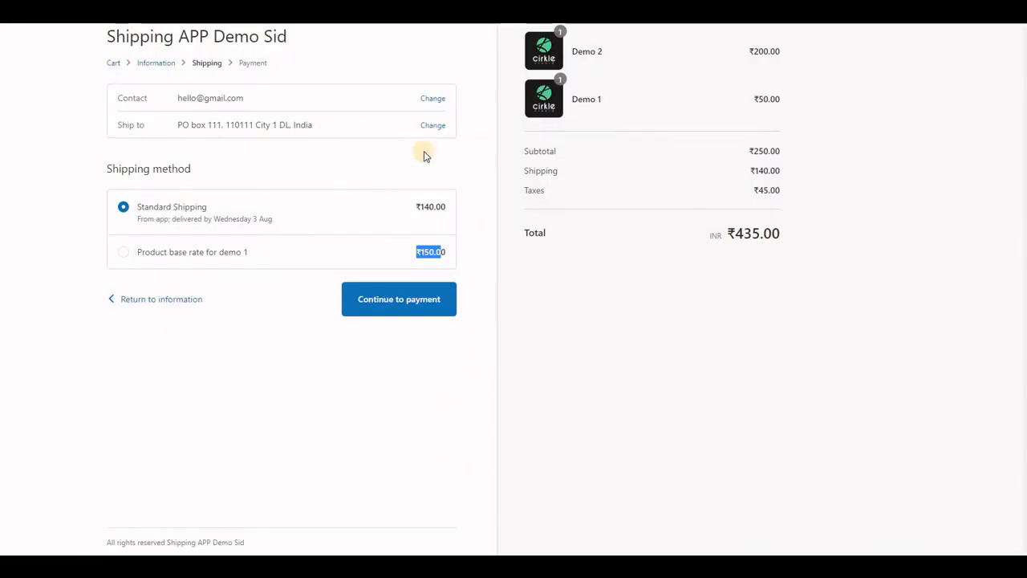
- Edit the checkout address and continue to shipping to see the recalculated rates
{"action": "left_click", "coordinate": [434, 125]}
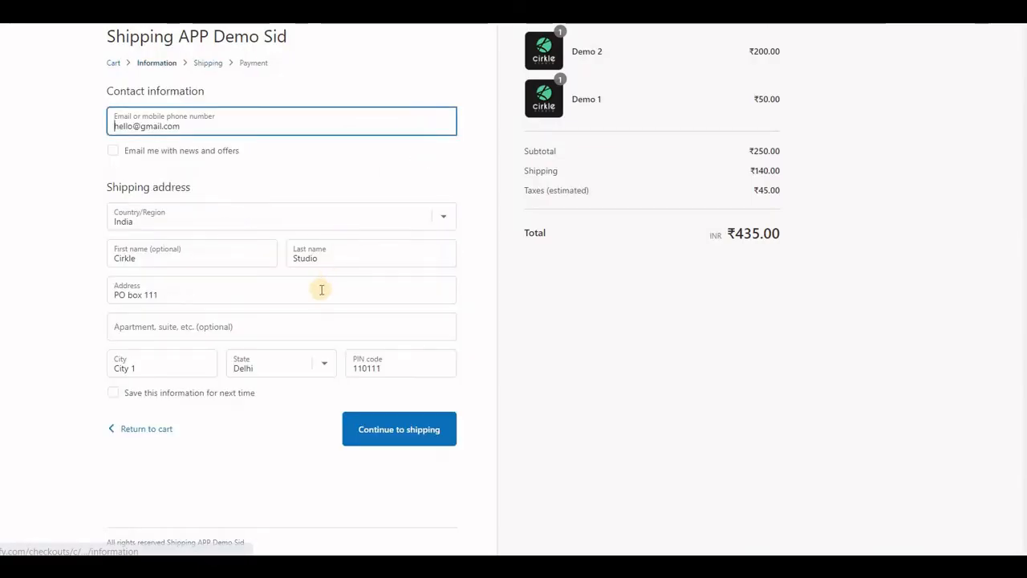
{"action": "left_click", "coordinate": [281, 294]}
{"action": "type", "text": "1"}
{"action": "left_click", "coordinate": [403, 432]}
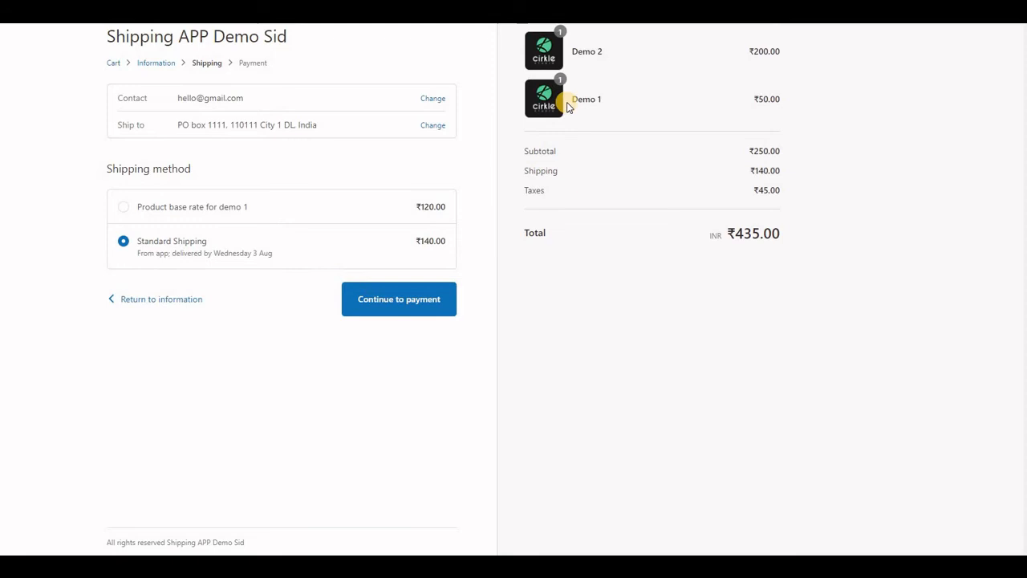
- Compare the 120 base price and 20.00 per 1.00 kg charge with checkout's ₹140 Standard Shipping
{"action": "left_click_drag", "start_coordinate": [613, 104], "coordinate": [572, 100]}
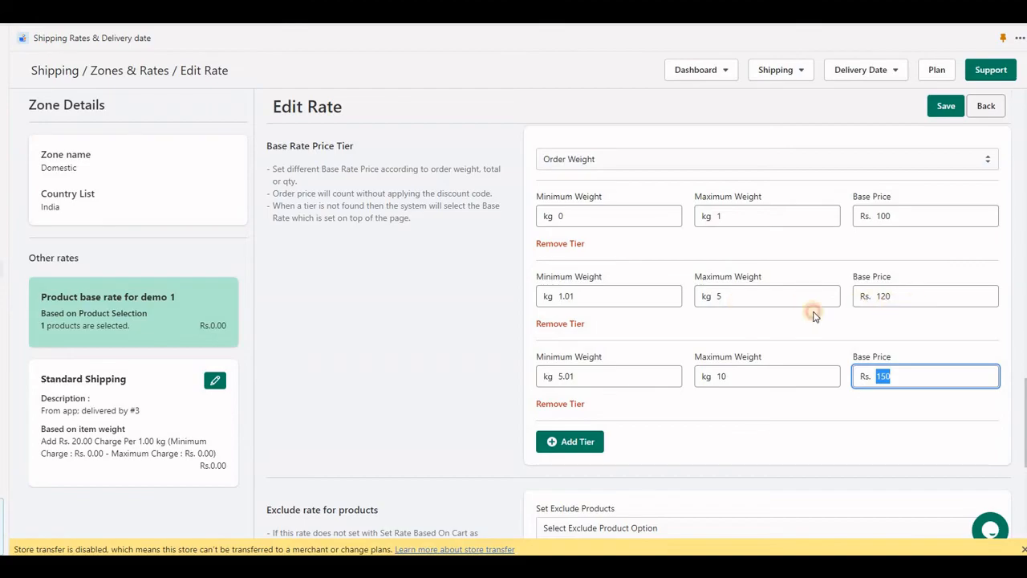
{"action": "double_click", "coordinate": [883, 296]}
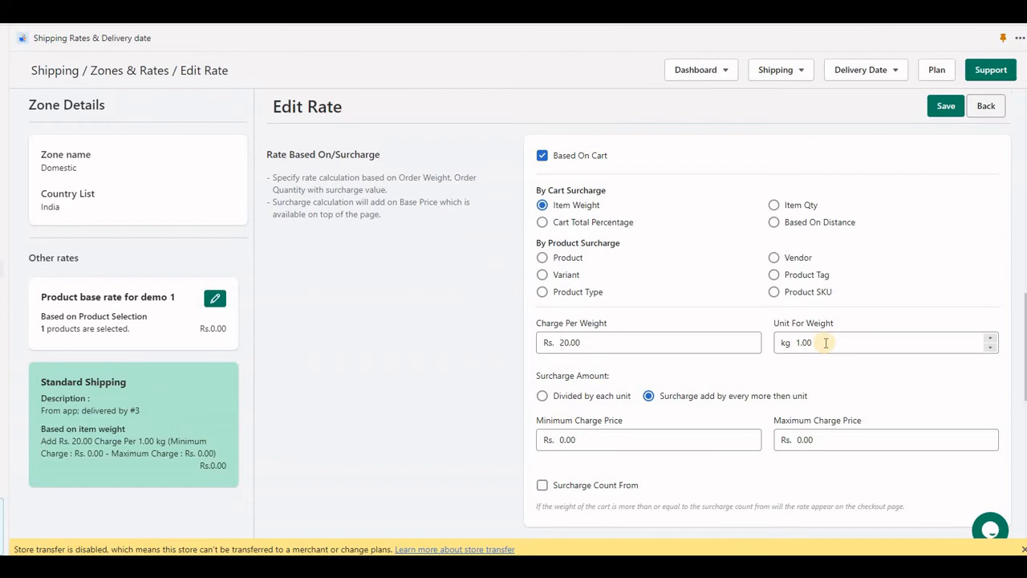
{"action": "left_click", "coordinate": [780, 328]}
{"action": "double_click", "coordinate": [613, 342]}
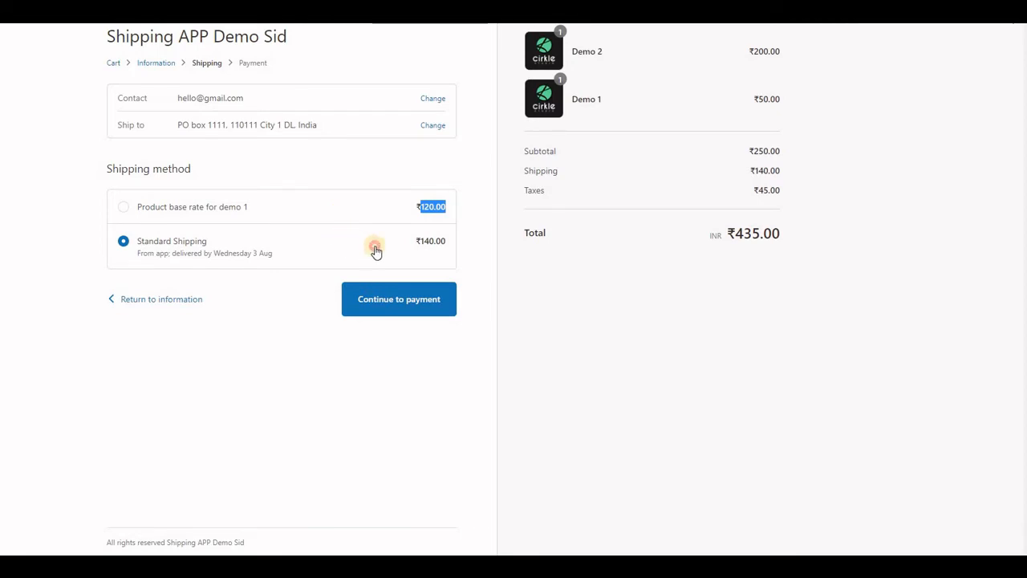
{"action": "double_click", "coordinate": [433, 240]}
{"action": "left_click_drag", "start_coordinate": [437, 247], "coordinate": [454, 246]}
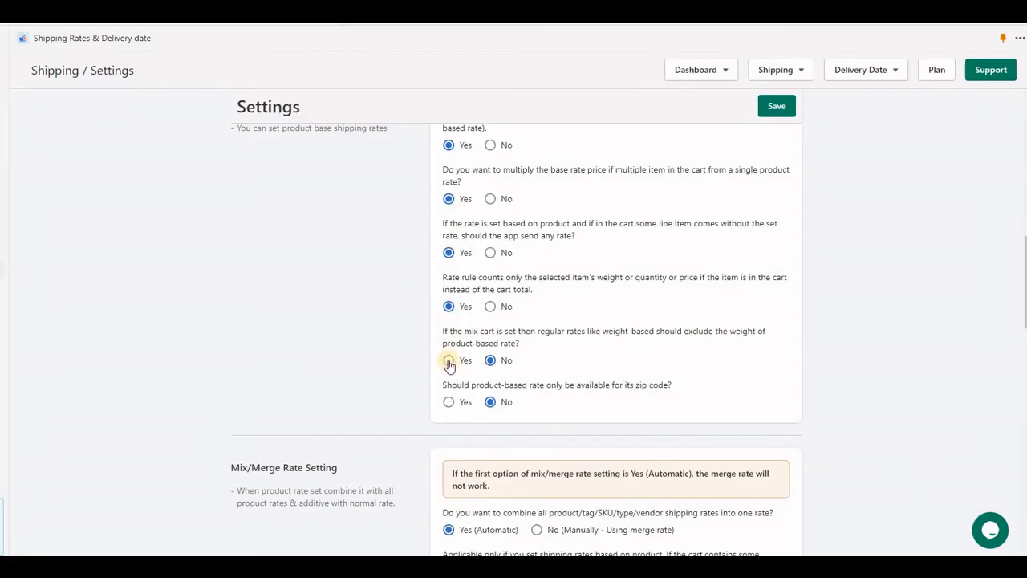
- Answer Yes to excluding product-based items' weight in mixed carts, save, and recheck checkout
{"action": "left_click", "coordinate": [448, 361]}
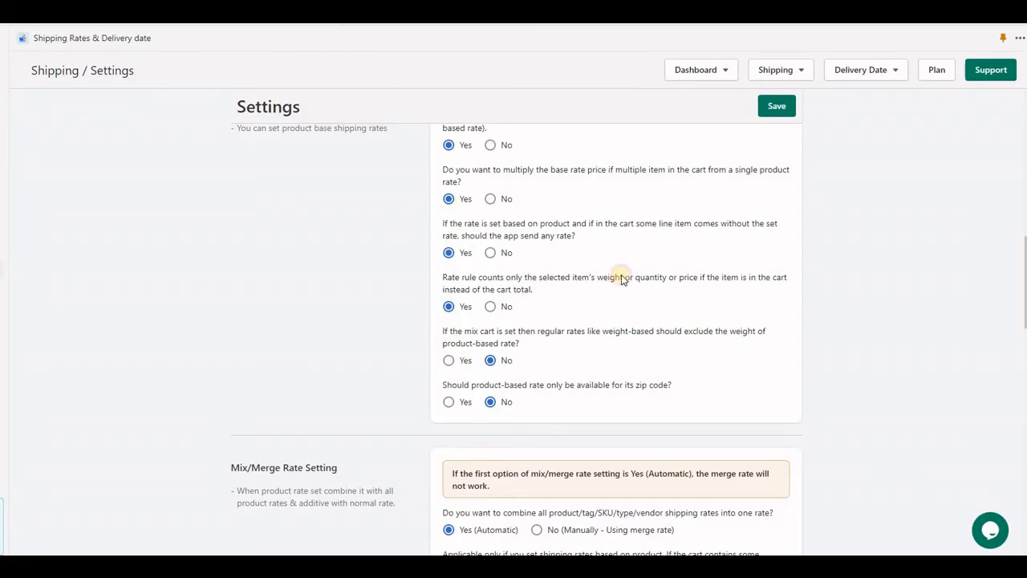
{"action": "left_click", "coordinate": [776, 105]}
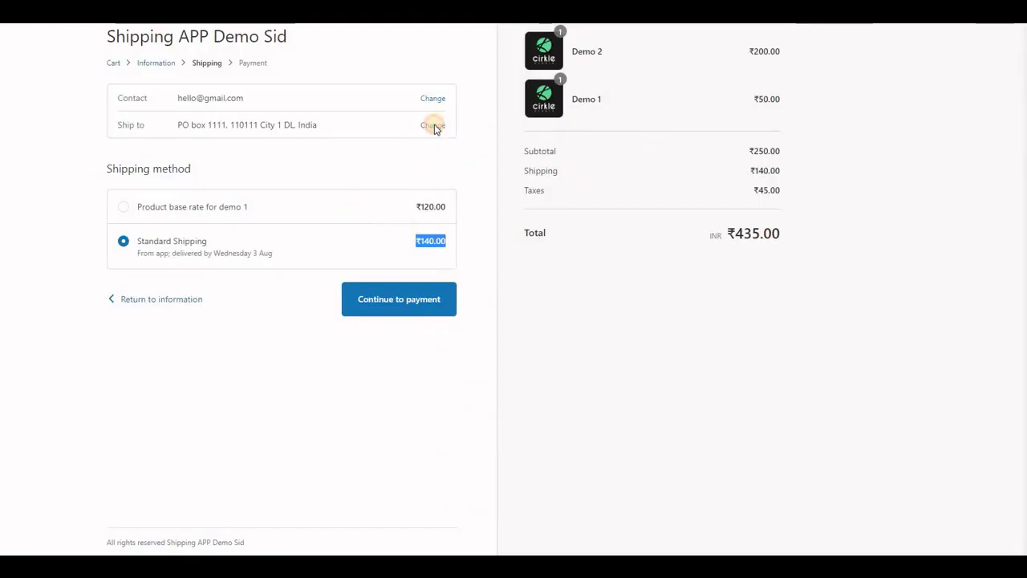
{"action": "left_click", "coordinate": [435, 128]}
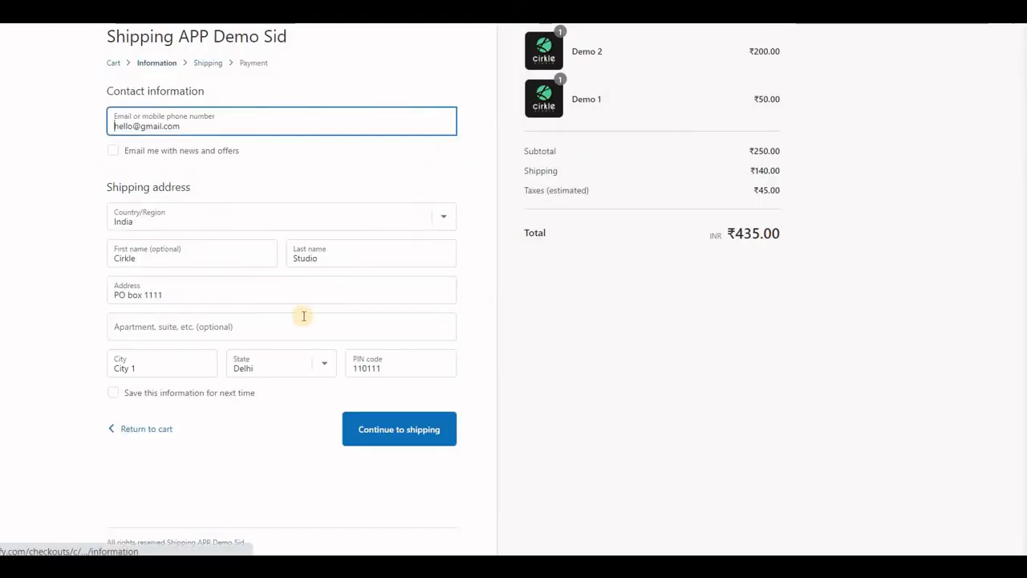
{"action": "left_click", "coordinate": [297, 294]}
{"action": "key", "text": "ctrl+a"}
{"action": "type", "text": "PO box 2"}
{"action": "left_click", "coordinate": [402, 433]}
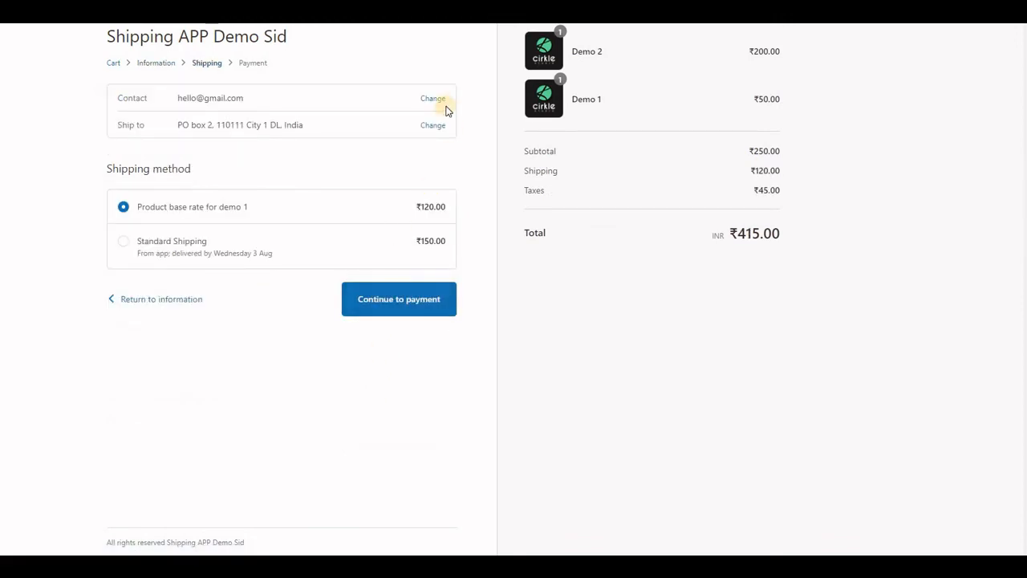
- Re-edit the address and recheck shipping, Standard Shipping now ₹80 beside the ₹120 product rate
{"action": "left_click", "coordinate": [434, 126]}
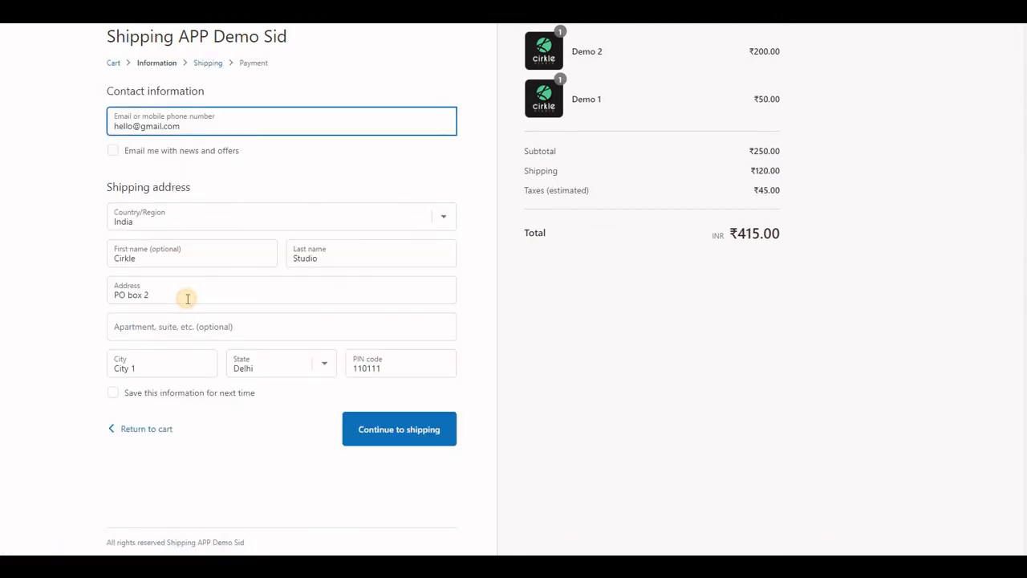
{"action": "left_click", "coordinate": [187, 298]}
{"action": "type", "text": "11"}
{"action": "left_click", "coordinate": [369, 431]}
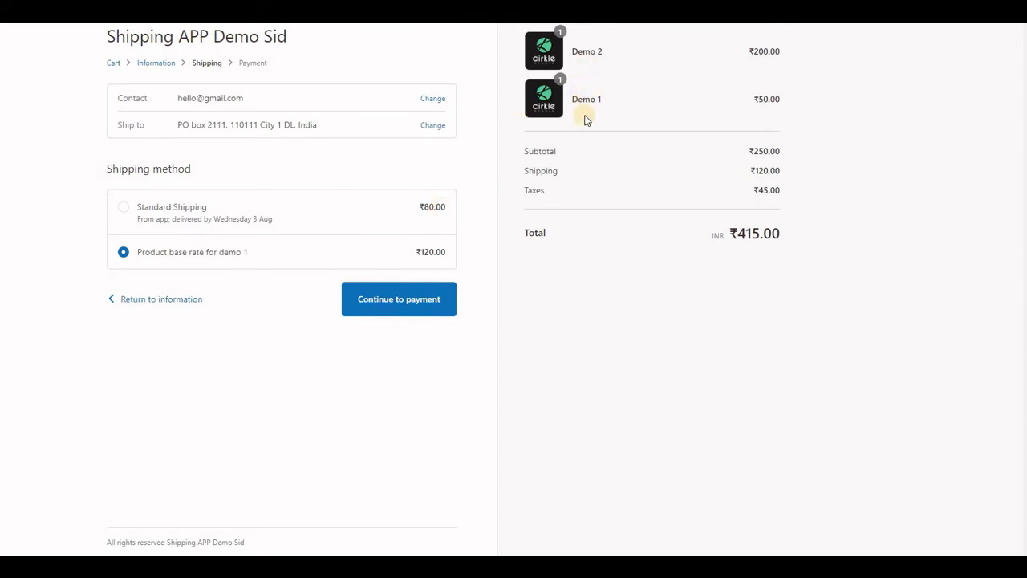
{"action": "double_click", "coordinate": [587, 51]}
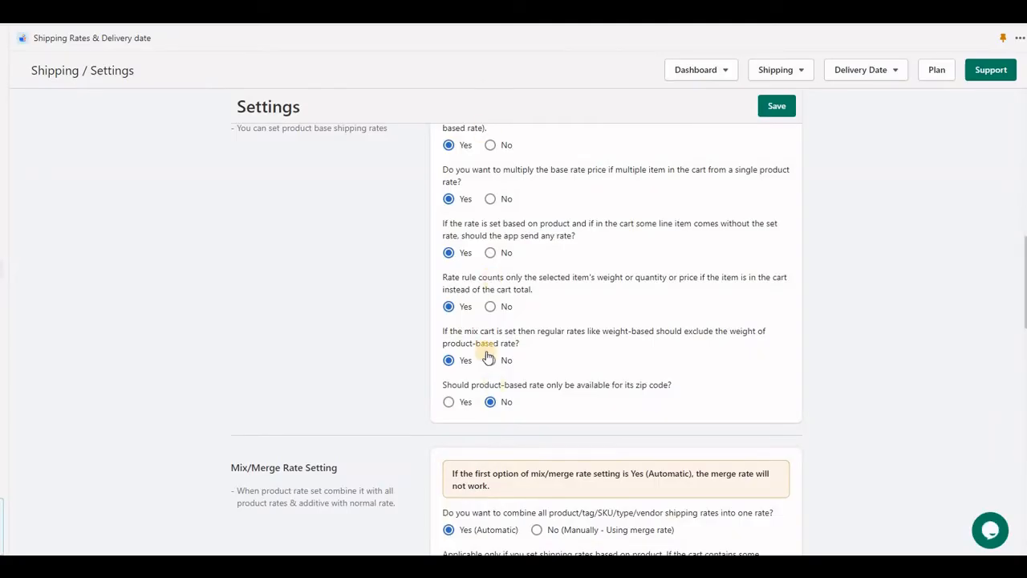
{"action": "scroll", "coordinate": [489, 354], "scroll_direction": "down", "scroll_amount": 2}
{"action": "scroll", "coordinate": [481, 321], "scroll_direction": "down", "scroll_amount": 1}
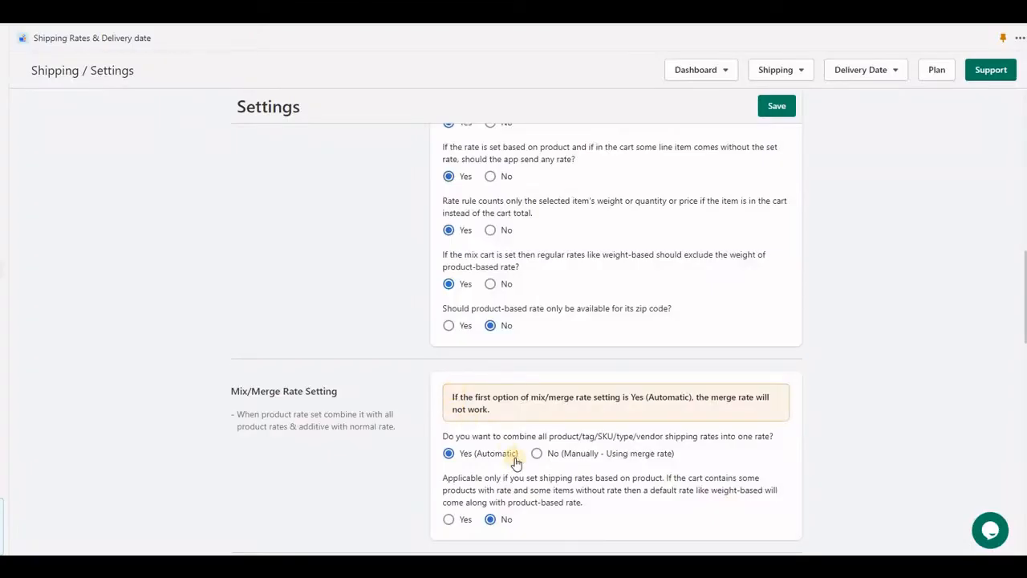
- Set 'Applicable only if you set shipping rates based on product' to Yes and save the settings
{"action": "left_click", "coordinate": [448, 519]}
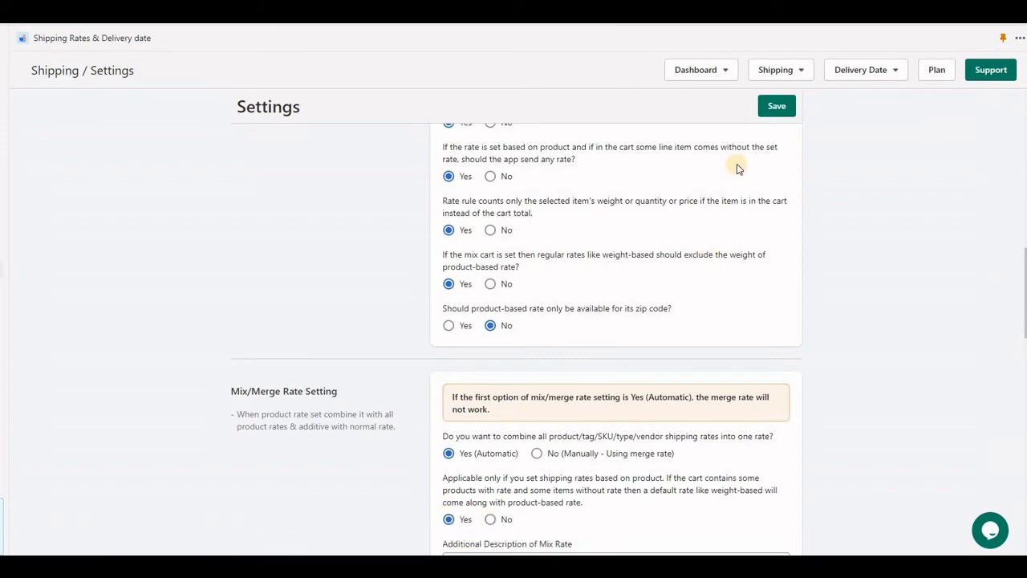
{"action": "left_click", "coordinate": [777, 106]}
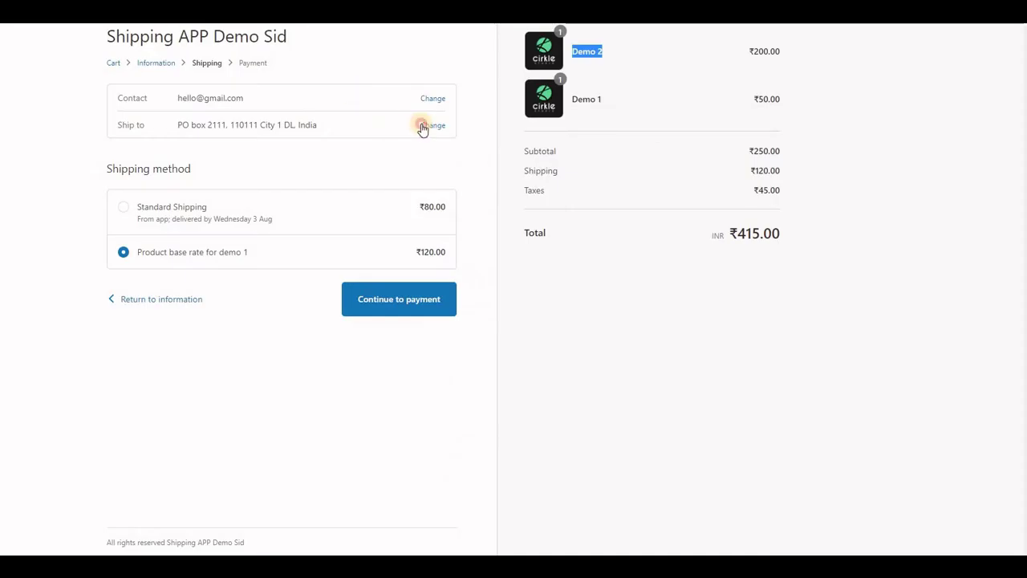
- Back in checkout, edit the street address and continue to shipping to recalculate rates
{"action": "left_click", "coordinate": [423, 127]}
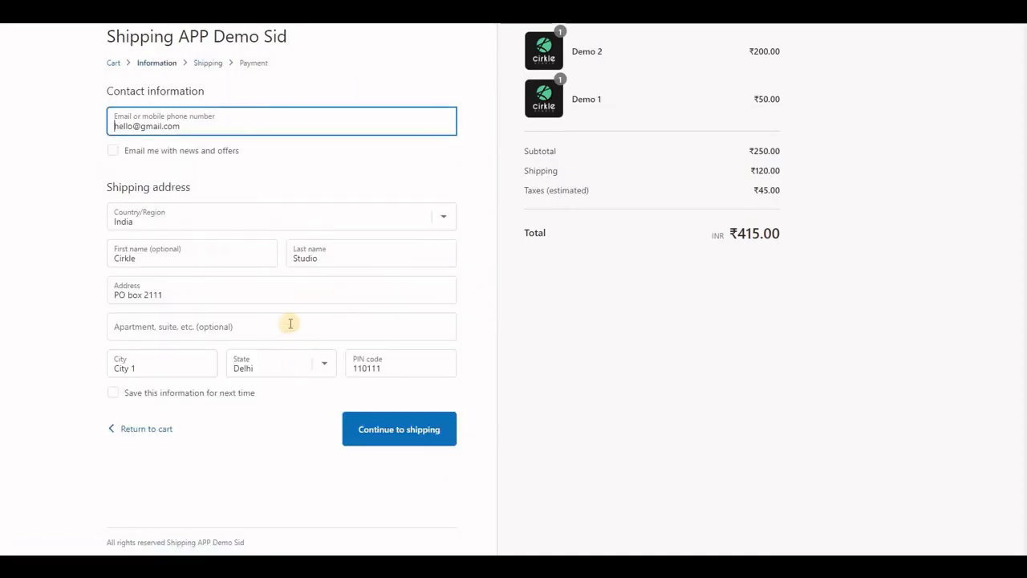
{"action": "left_click", "coordinate": [281, 293]}
{"action": "type", "text": "4"}
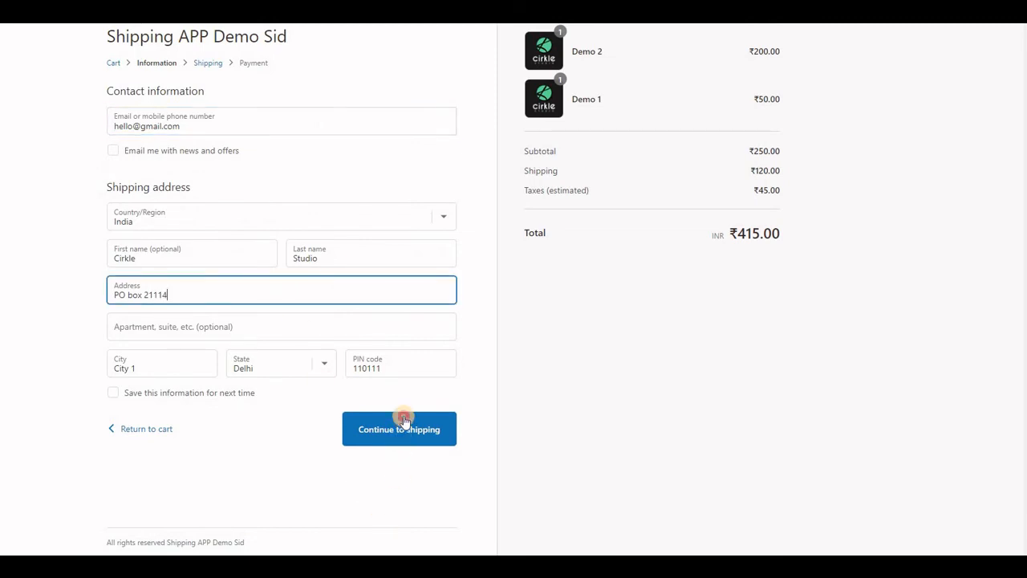
{"action": "left_click", "coordinate": [399, 428]}
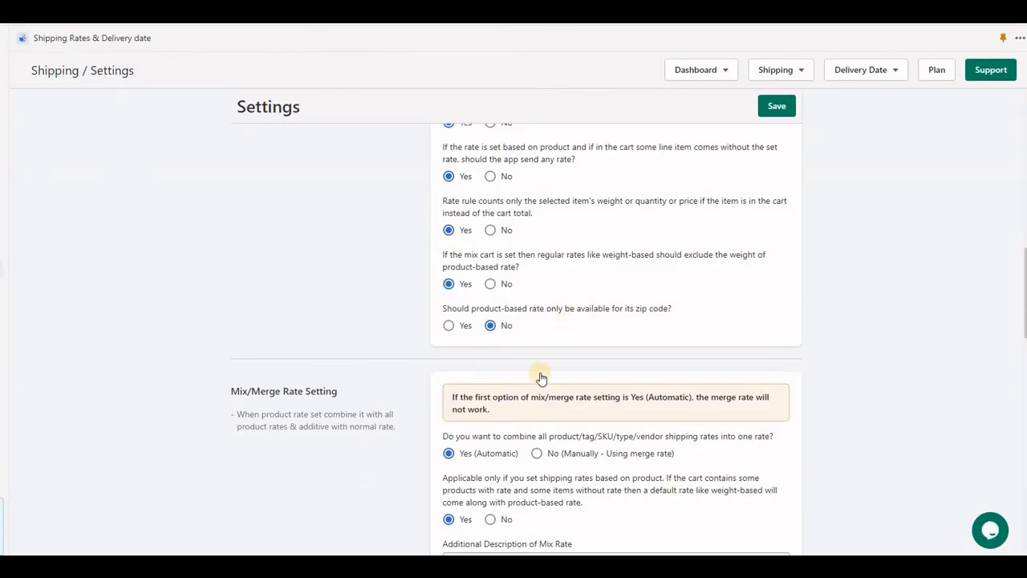
{"action": "scroll", "coordinate": [516, 336], "scroll_direction": "down", "scroll_amount": 1}
{"action": "scroll", "coordinate": [514, 337], "scroll_direction": "up", "scroll_amount": 1}
- Set 'Should product-based rate only be available for its zip code?' to Yes and save
{"action": "left_click_drag", "start_coordinate": [442, 308], "coordinate": [652, 308]}
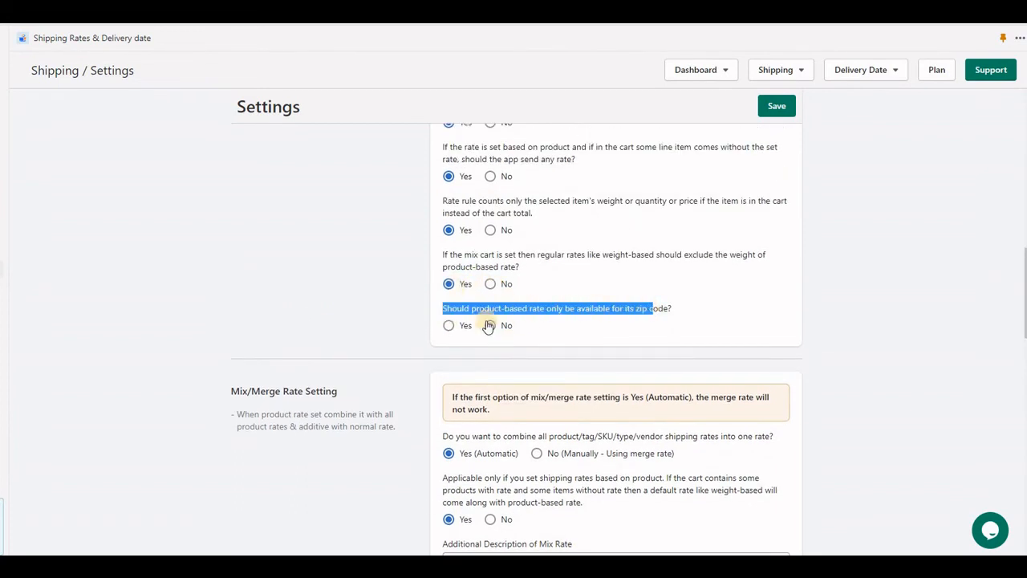
{"action": "left_click", "coordinate": [448, 325]}
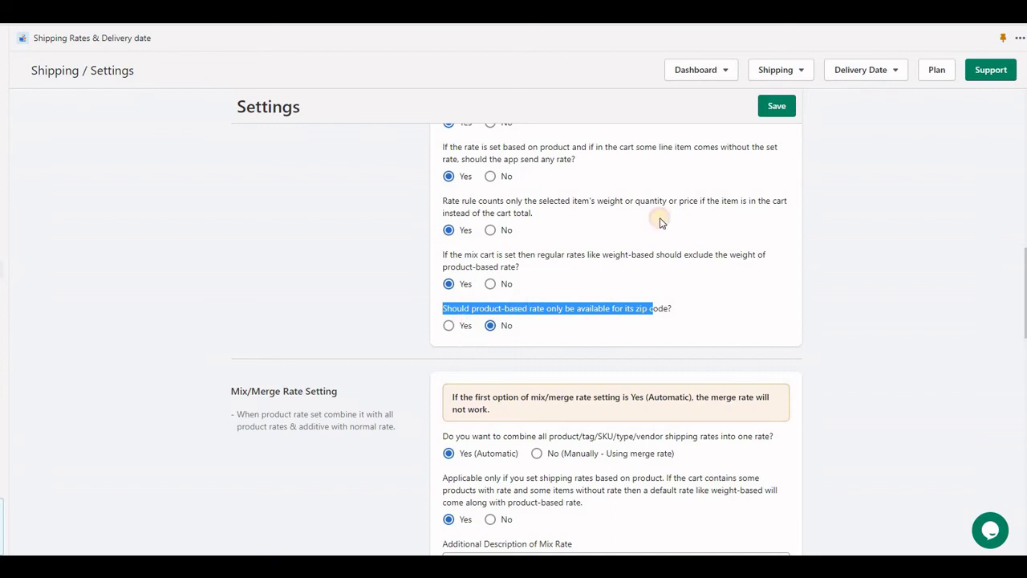
{"action": "left_click", "coordinate": [776, 106]}
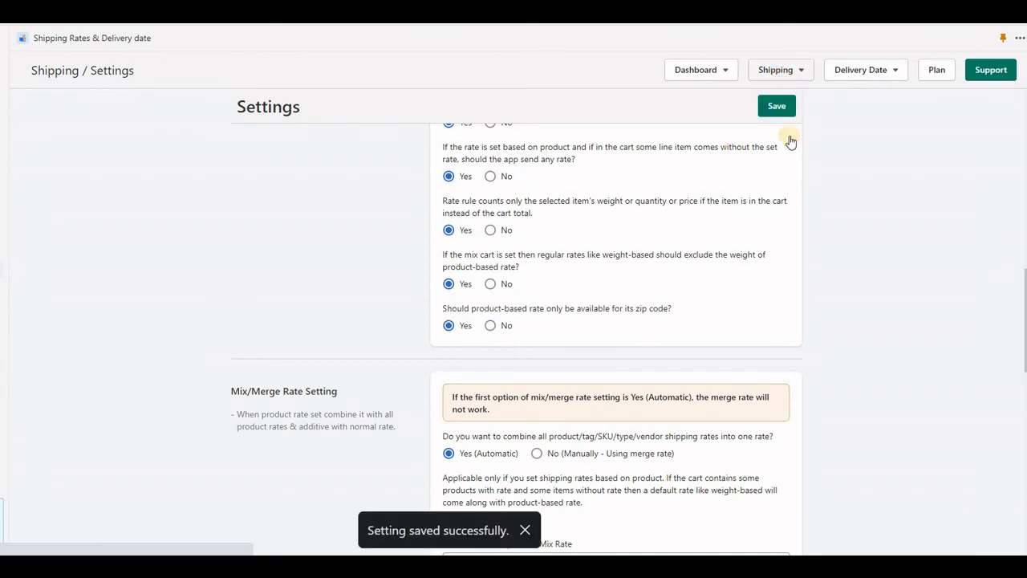
- Navigate to Shipping > Zones & Rates to reach the demo 1 rate
{"action": "left_click", "coordinate": [780, 70]}
{"action": "left_click", "coordinate": [787, 130]}
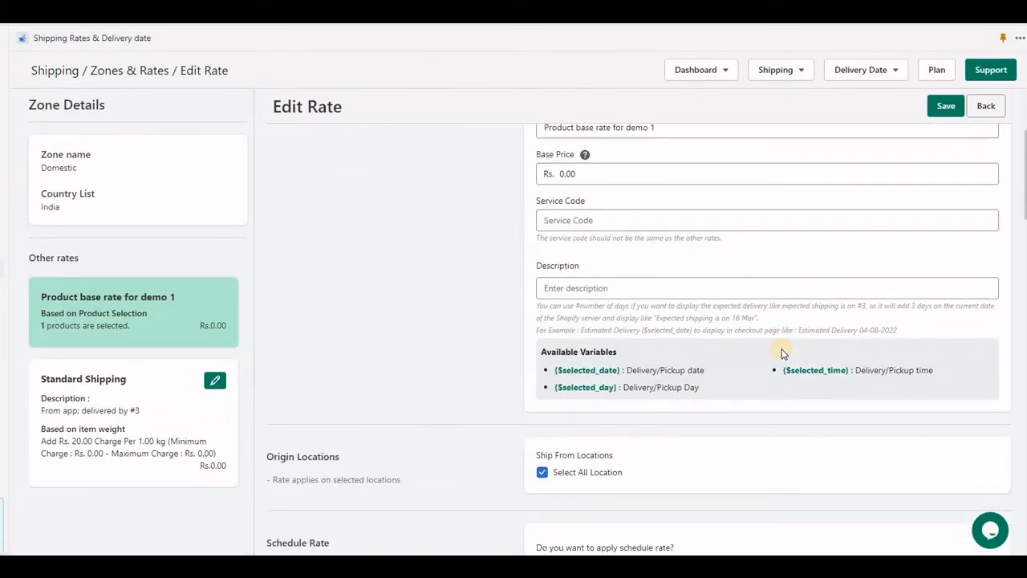
{"action": "scroll", "coordinate": [783, 353], "scroll_direction": "down", "scroll_amount": 2}
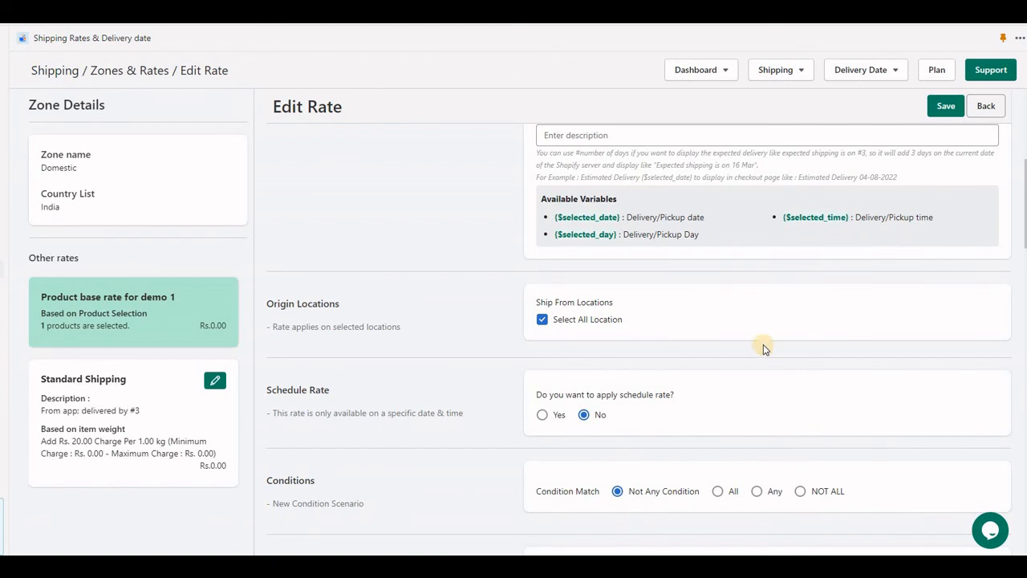
{"action": "scroll", "coordinate": [739, 336], "scroll_direction": "down", "scroll_amount": 3}
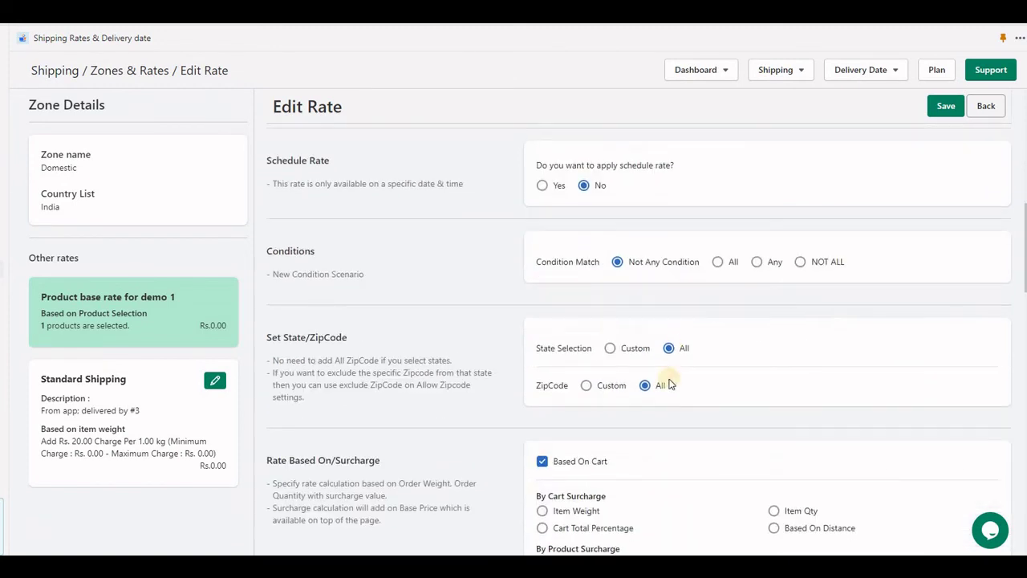
- Set ZipCode Custom with Include ZipCodes 110111 for the demo 1 rate and save it
{"action": "left_click", "coordinate": [618, 386]}
{"action": "left_click", "coordinate": [550, 434]}
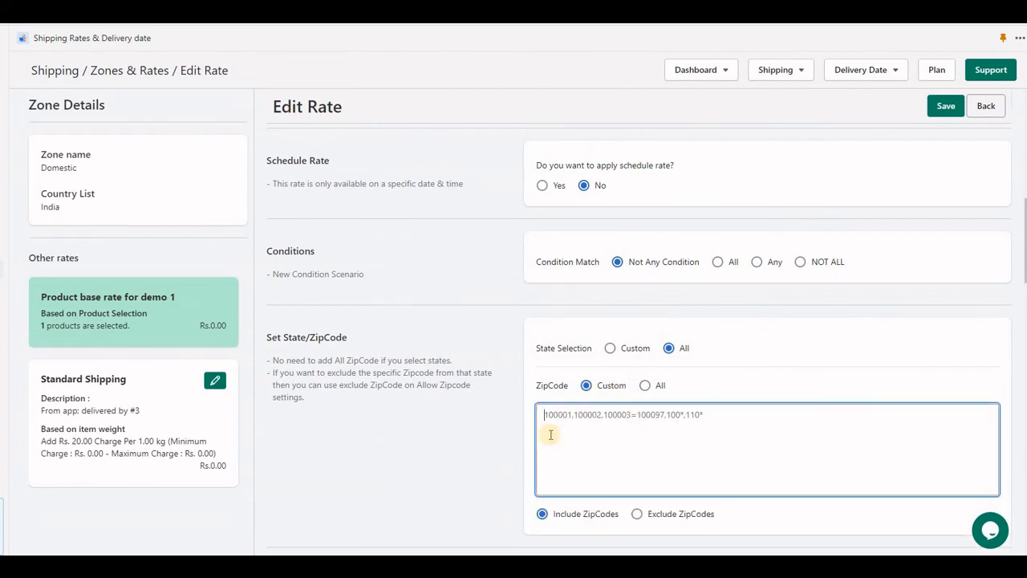
{"action": "type", "text": "11"}
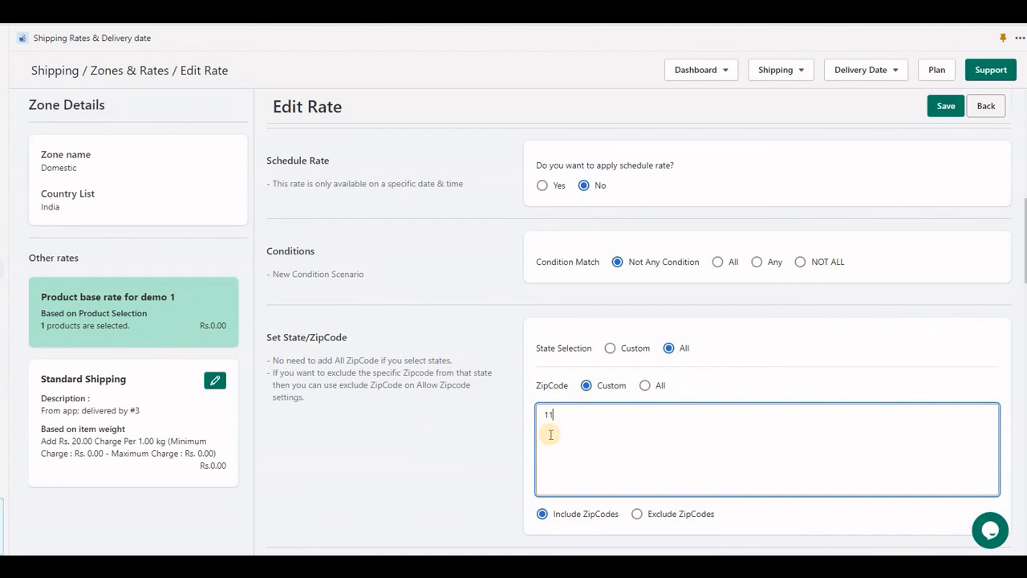
{"action": "type", "text": "1"}
{"action": "left_click", "coordinate": [946, 106]}
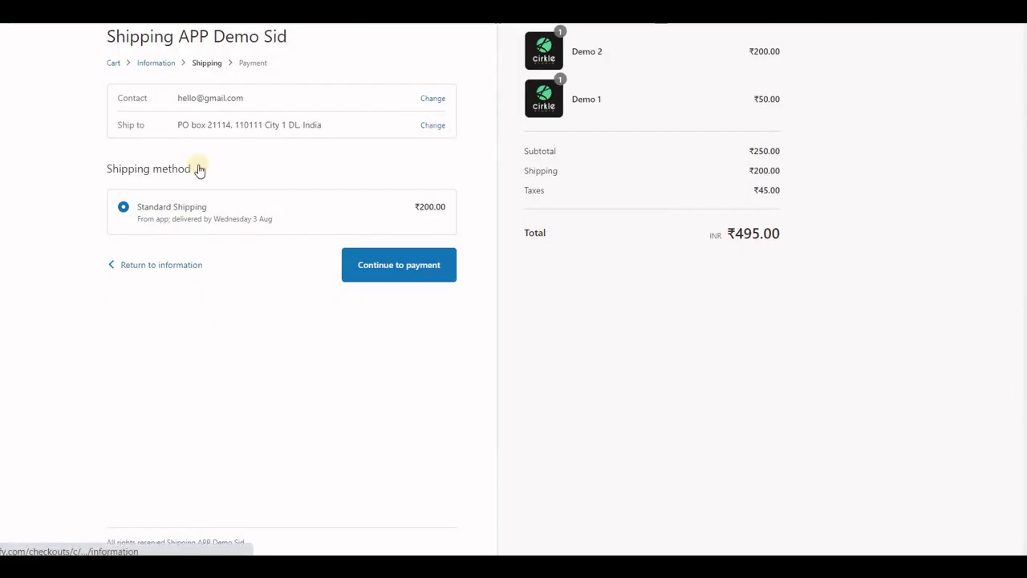
- Change the checkout PIN code to 110112 and confirm no shipping is offered for Demo 1
{"action": "left_click", "coordinate": [161, 265]}
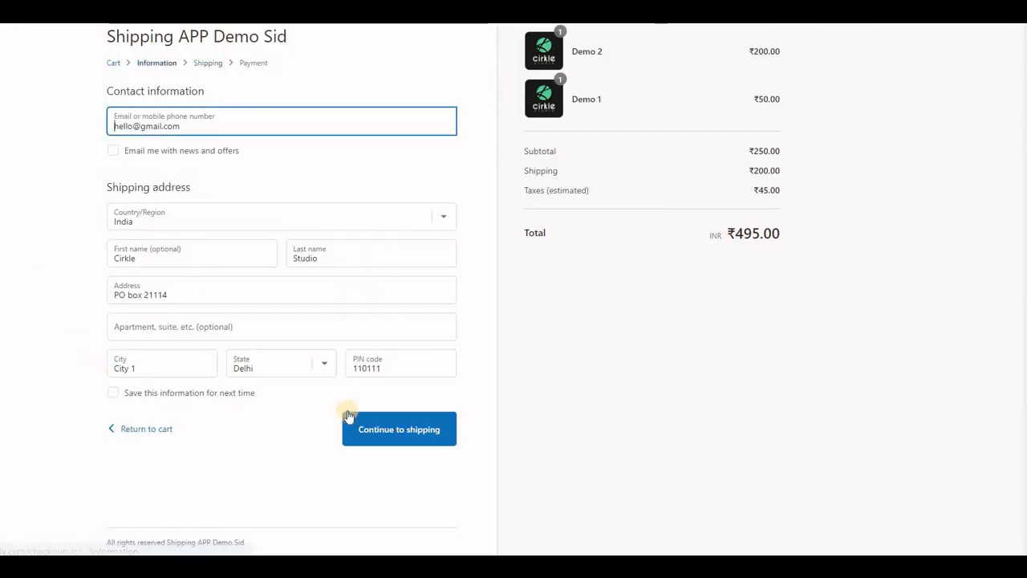
{"action": "left_click", "coordinate": [385, 368]}
{"action": "key", "text": "BackSpace"}
{"action": "type", "text": "2"}
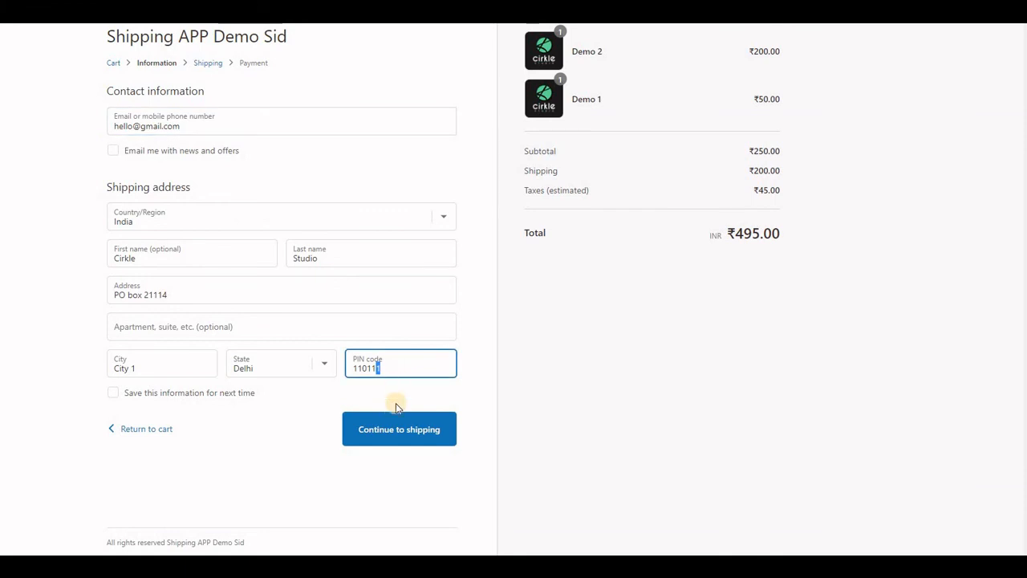
{"action": "left_click", "coordinate": [396, 420]}
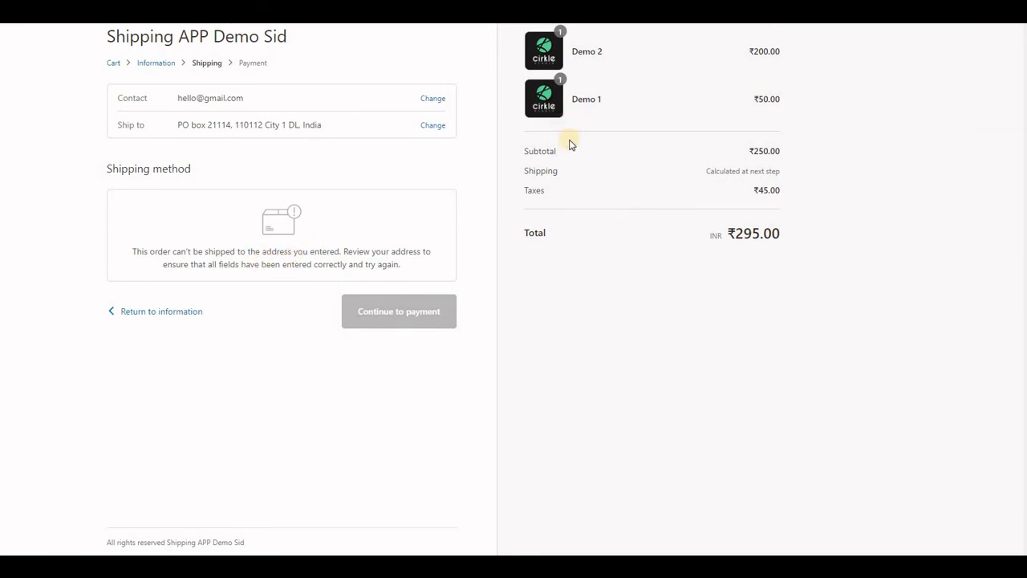
{"action": "double_click", "coordinate": [586, 99]}
- Set the PIN code back to 110111 and continue to shipping
{"action": "left_click", "coordinate": [431, 131]}
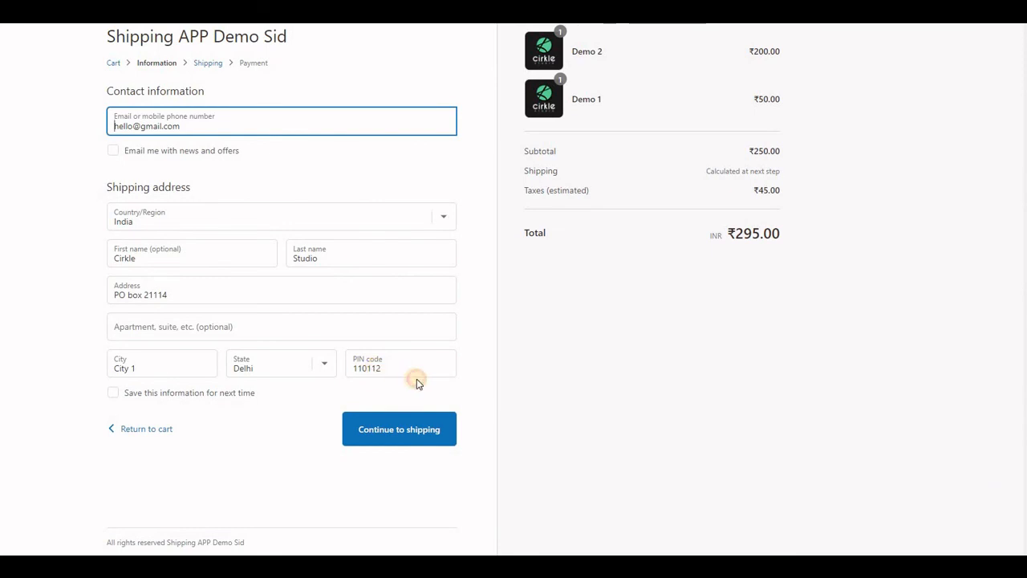
{"action": "left_click", "coordinate": [375, 368]}
{"action": "key", "text": "BackSpace"}
{"action": "type", "text": "1"}
{"action": "left_click", "coordinate": [406, 422]}
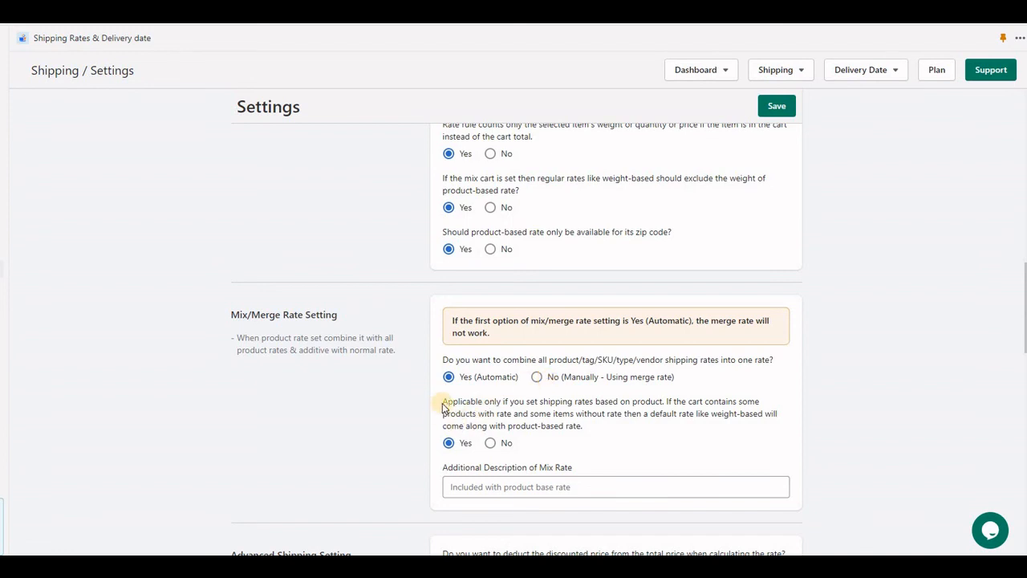
{"action": "triple_click", "coordinate": [516, 434]}
{"action": "left_click", "coordinate": [415, 422]}
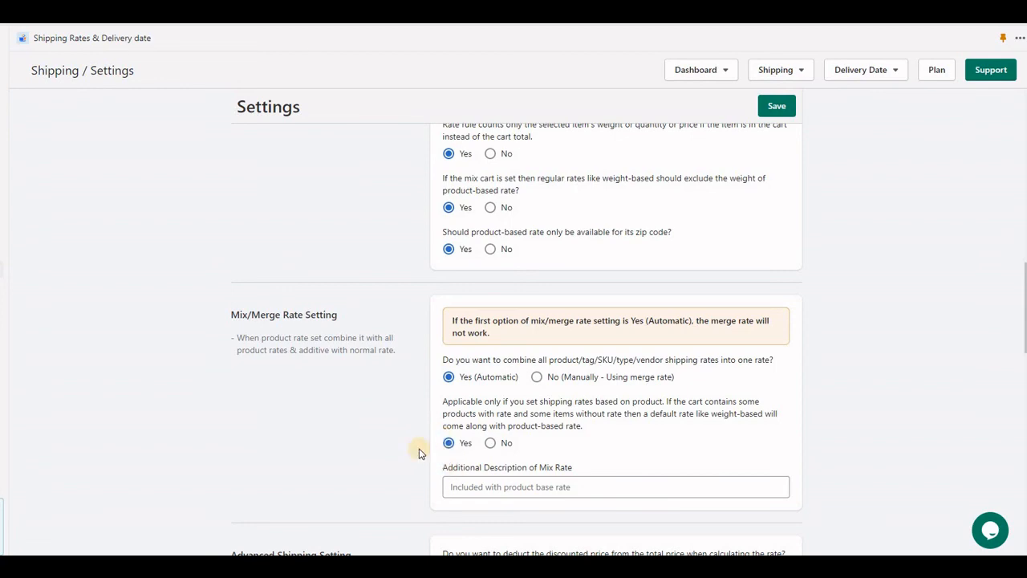
{"action": "scroll", "coordinate": [419, 451], "scroll_direction": "down", "scroll_amount": 3}
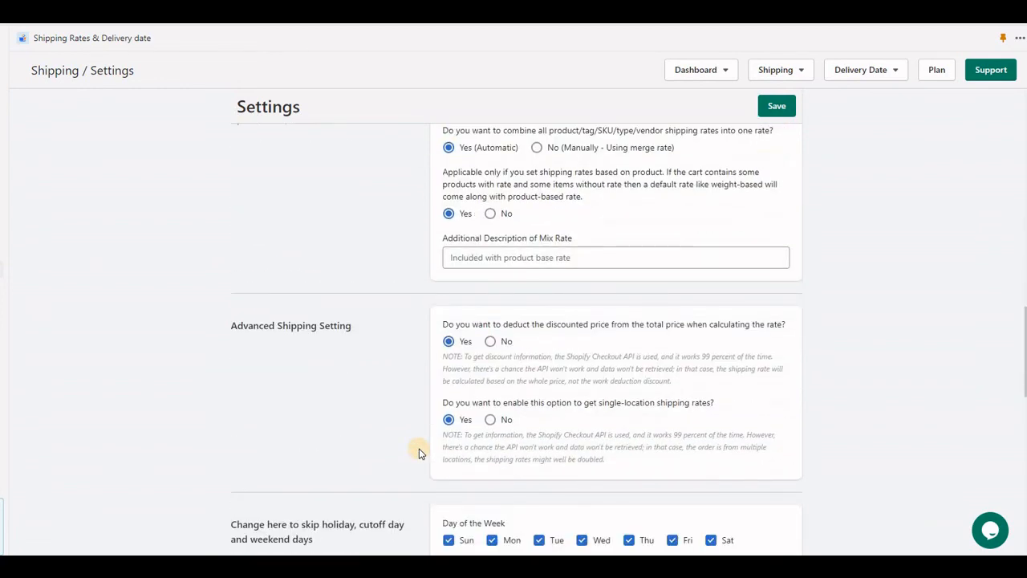
{"action": "scroll", "coordinate": [420, 451], "scroll_direction": "down", "scroll_amount": 3}
{"action": "scroll", "coordinate": [419, 451], "scroll_direction": "down", "scroll_amount": 3}
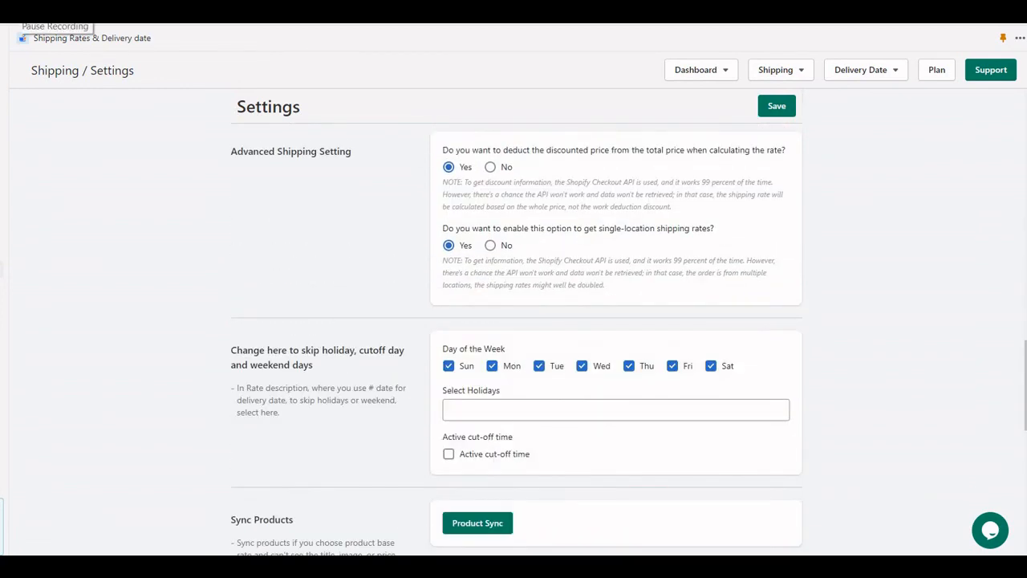